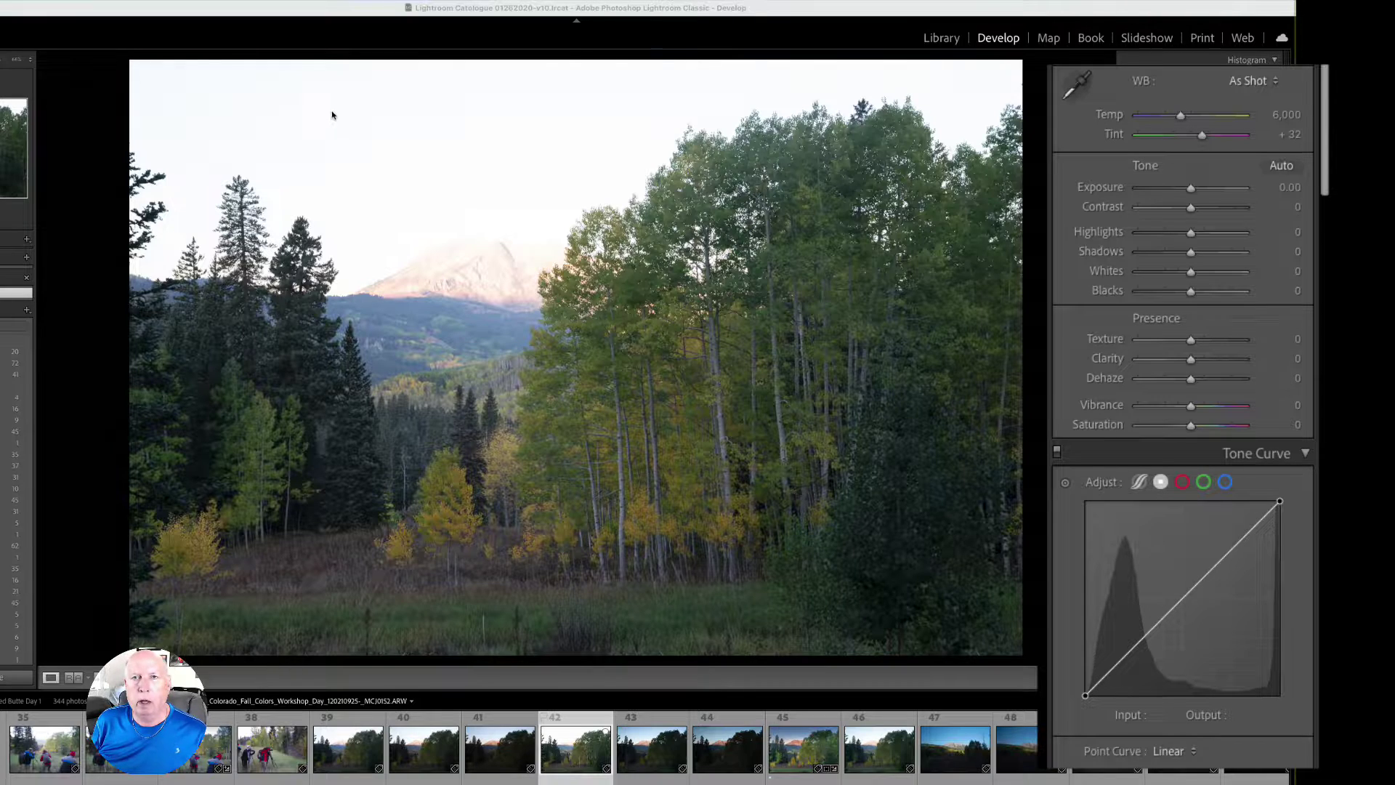
# - Look through bracketed photos 42 to 44, and enable lens profile corrections and chromatic aberration removal on photo 42
pyautogui.click(795, 13)
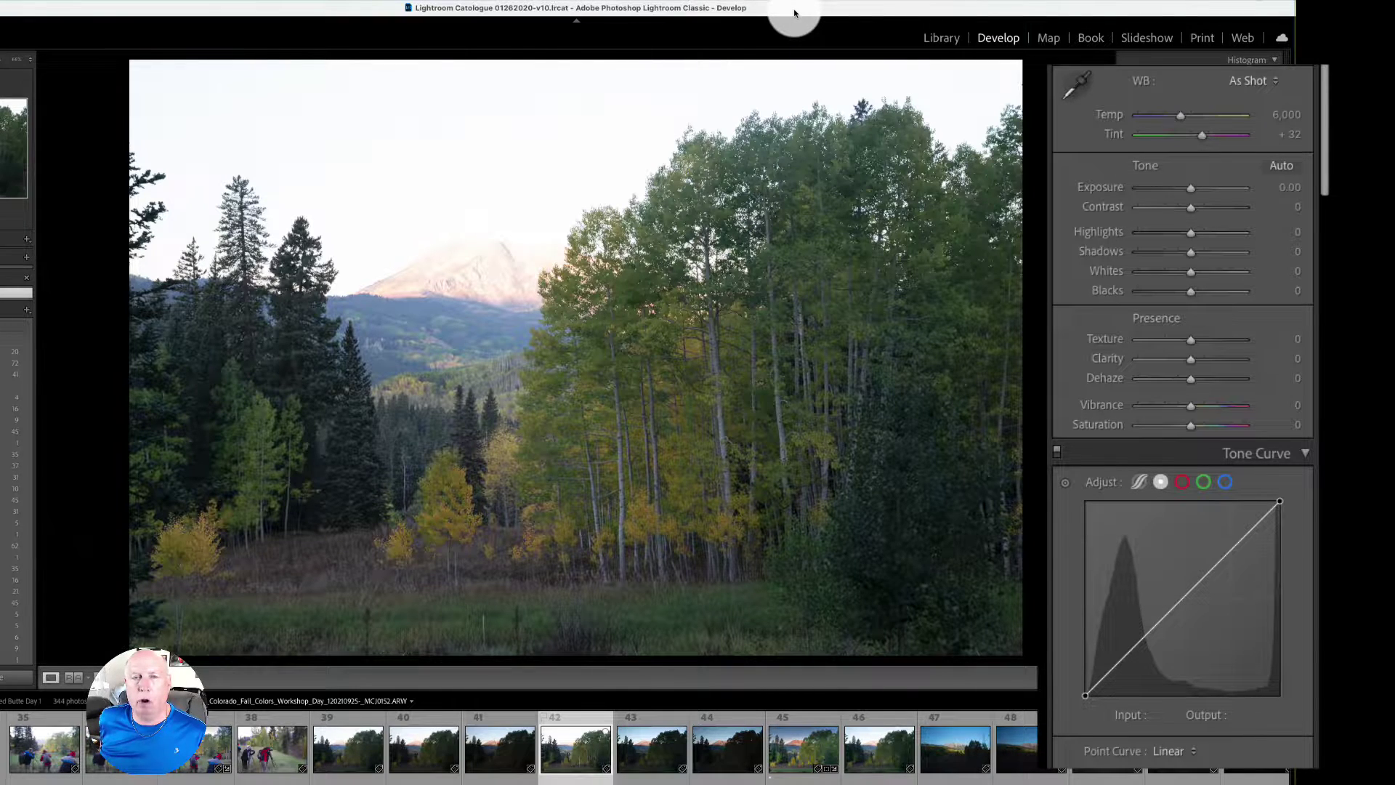
pyautogui.click(576, 725)
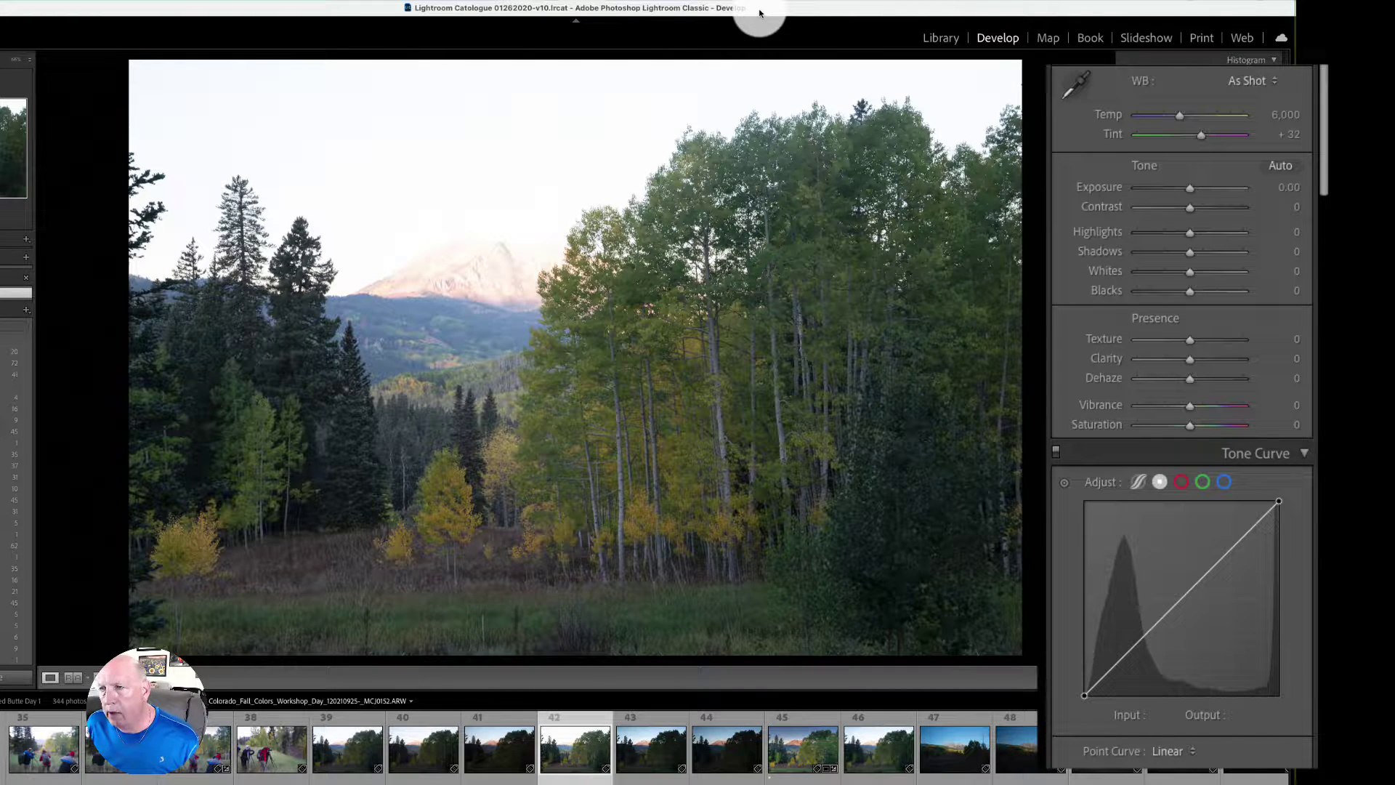
pyautogui.click(644, 757)
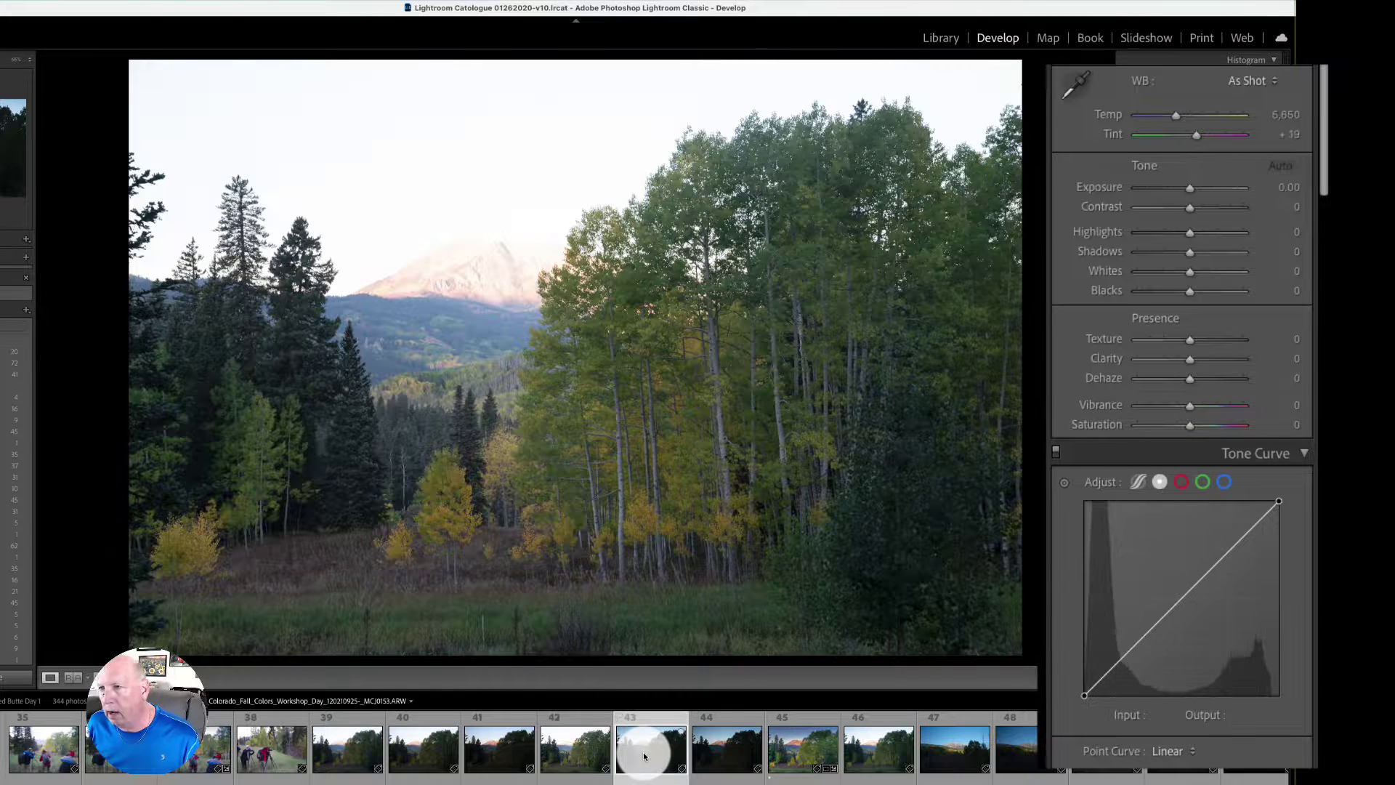
pyautogui.click(709, 757)
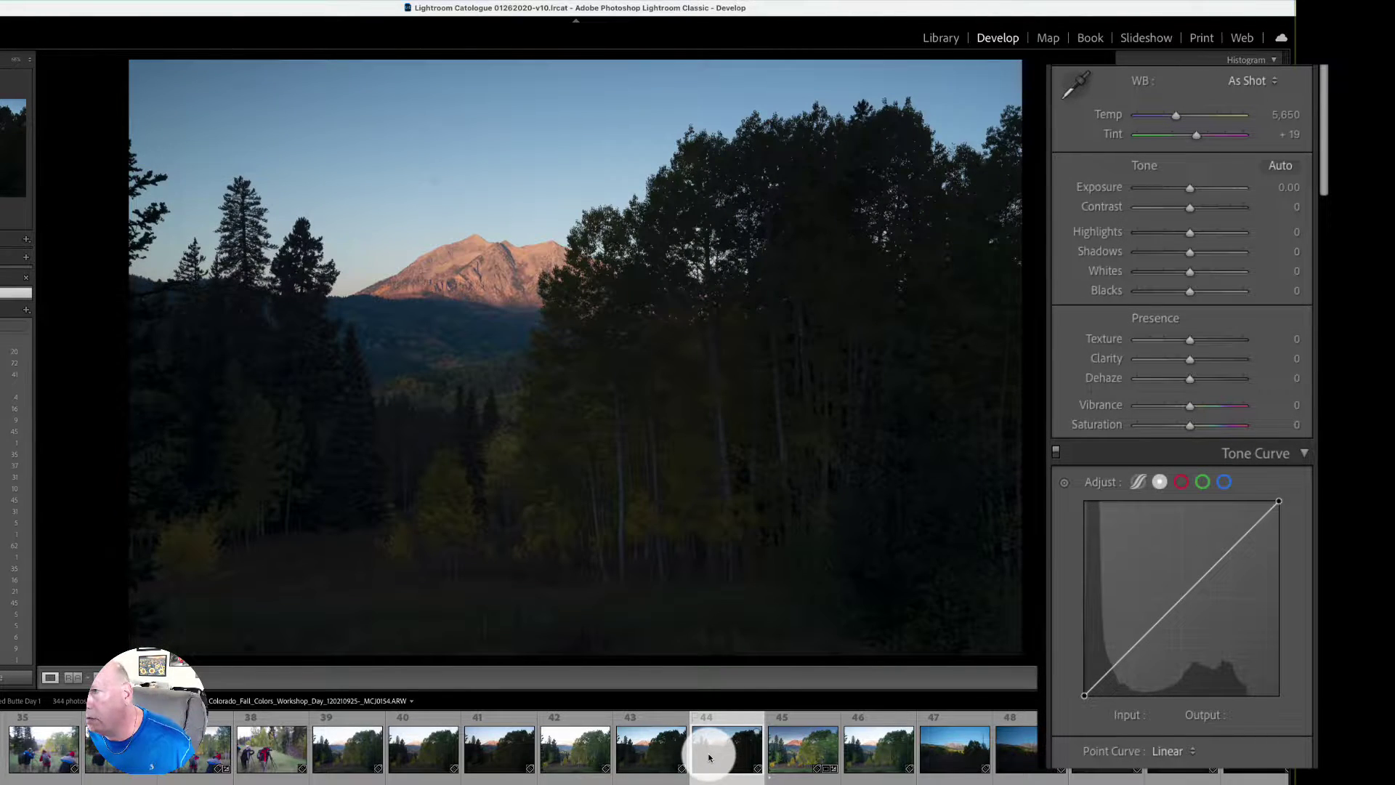
pyautogui.click(587, 748)
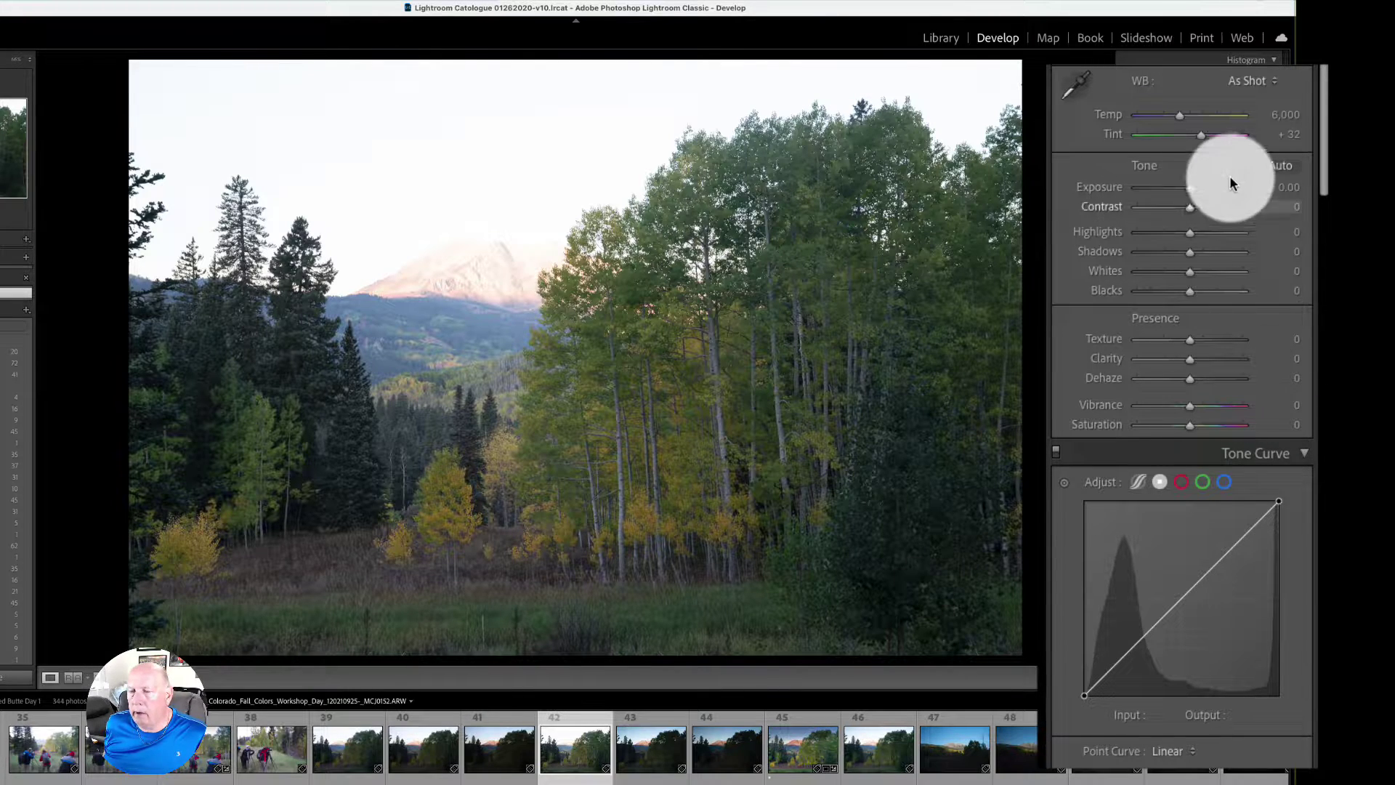
pyautogui.moveTo(1322, 188); pyautogui.dragTo(1318, 588)
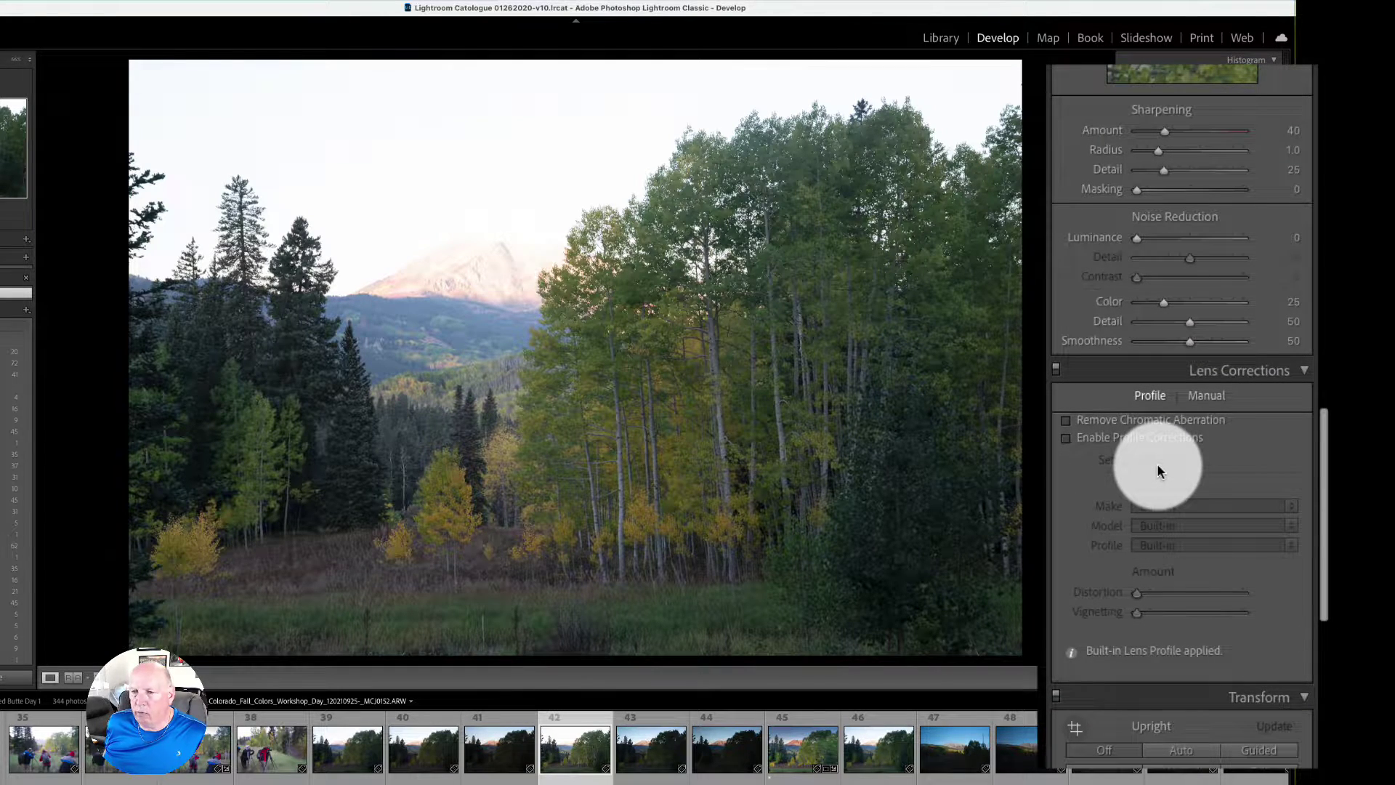
pyautogui.click(1121, 438)
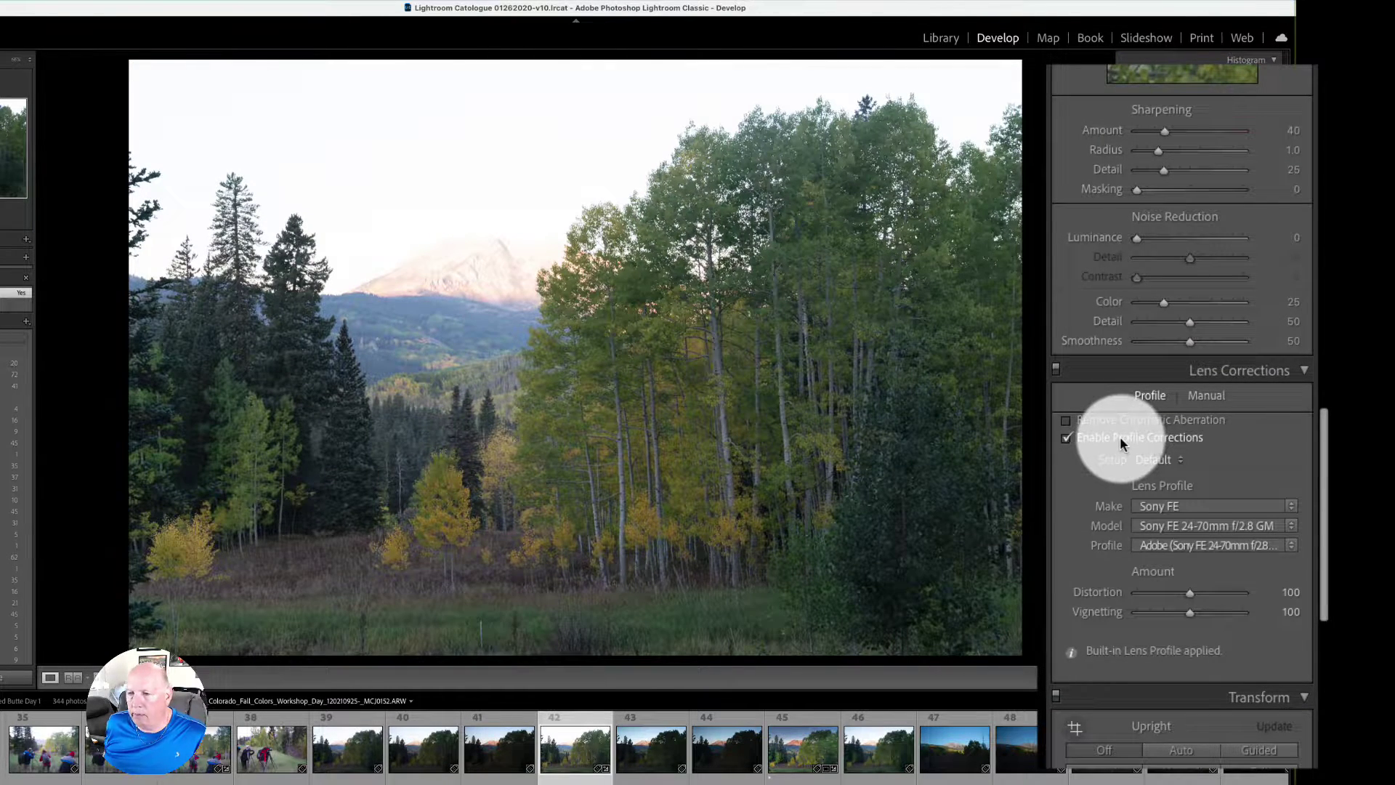
pyautogui.click(1105, 419)
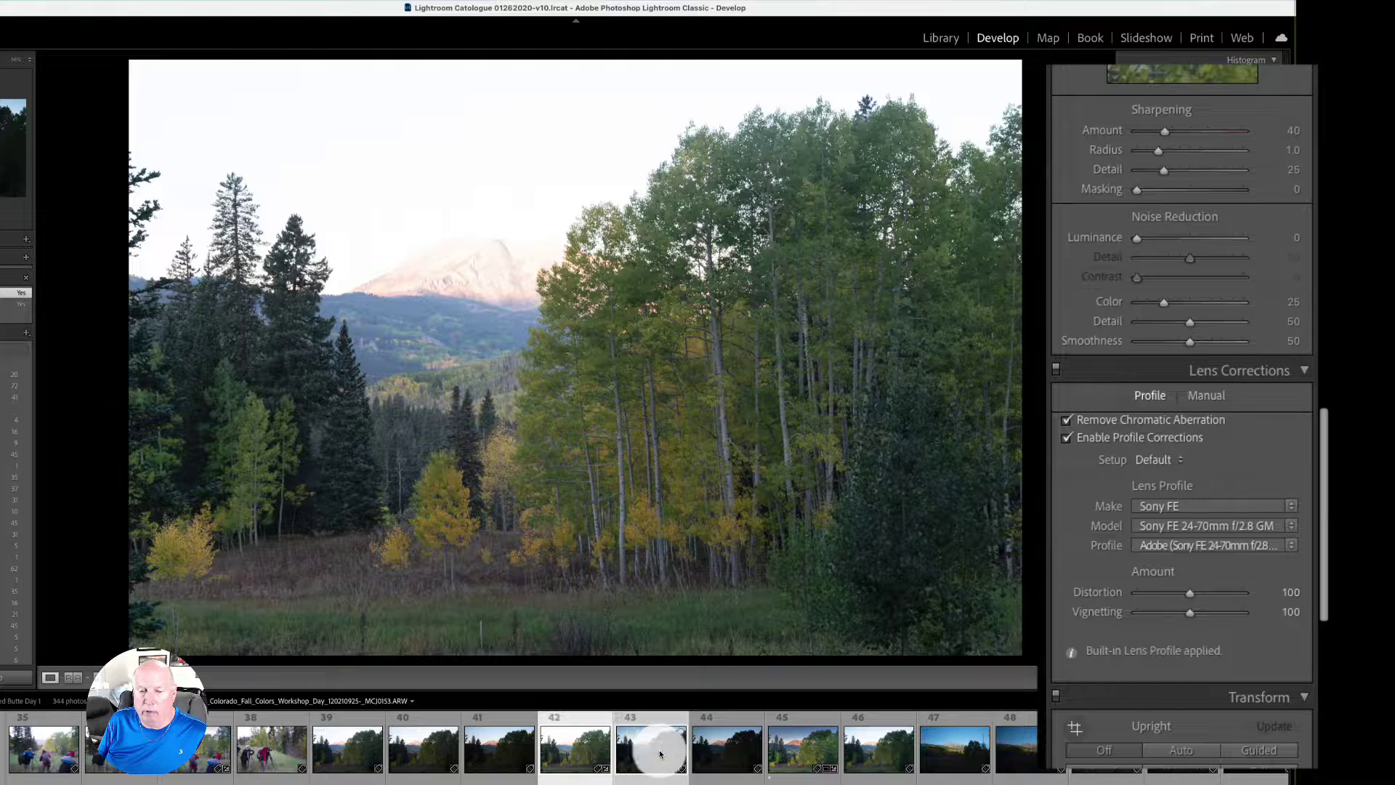
# - Synchronize only the Lens Corrections and Process Version settings from photo 42 to photos 43 and 44, and check the synchronized exposures
pyautogui.keyDown('shift'); pyautogui.click(727, 751); pyautogui.keyUp('shift')
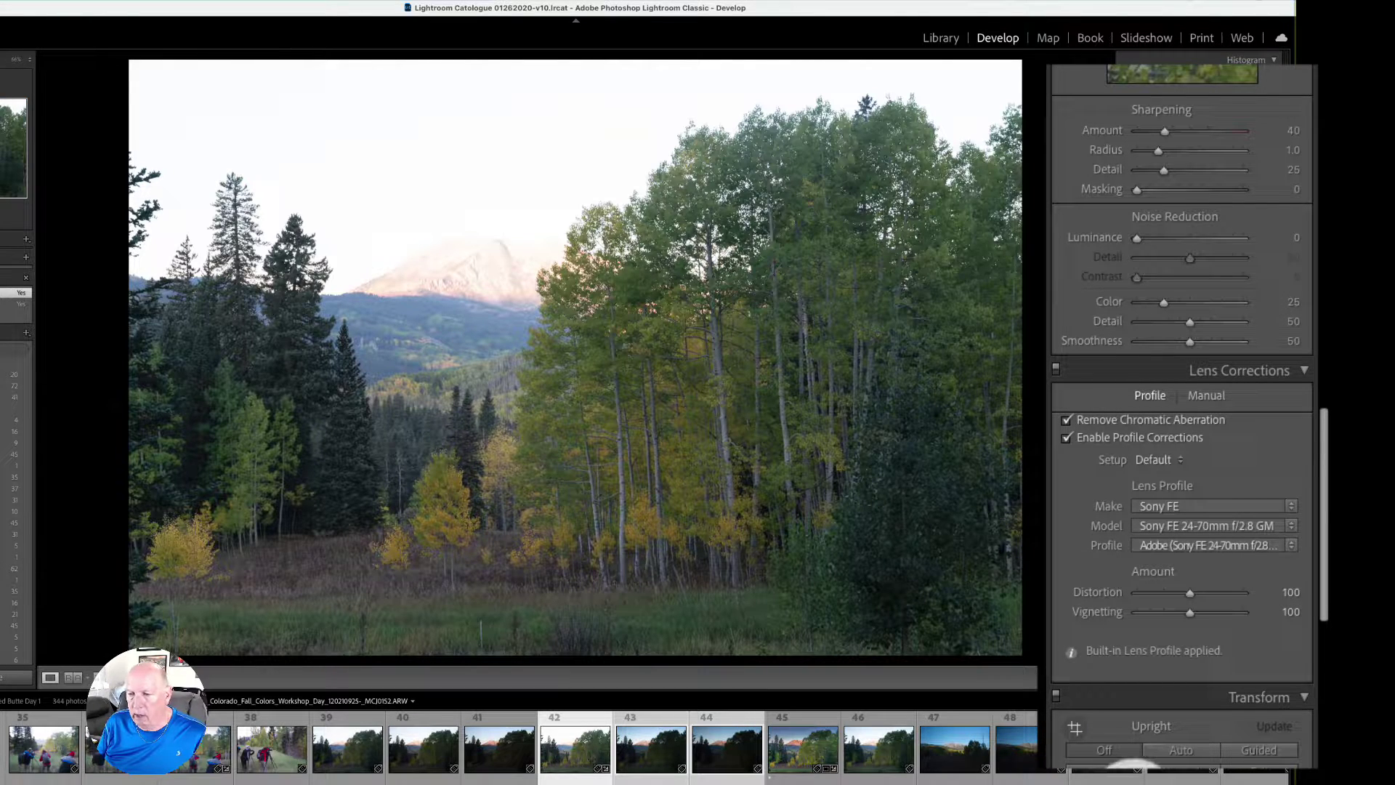
pyautogui.click(1133, 776)
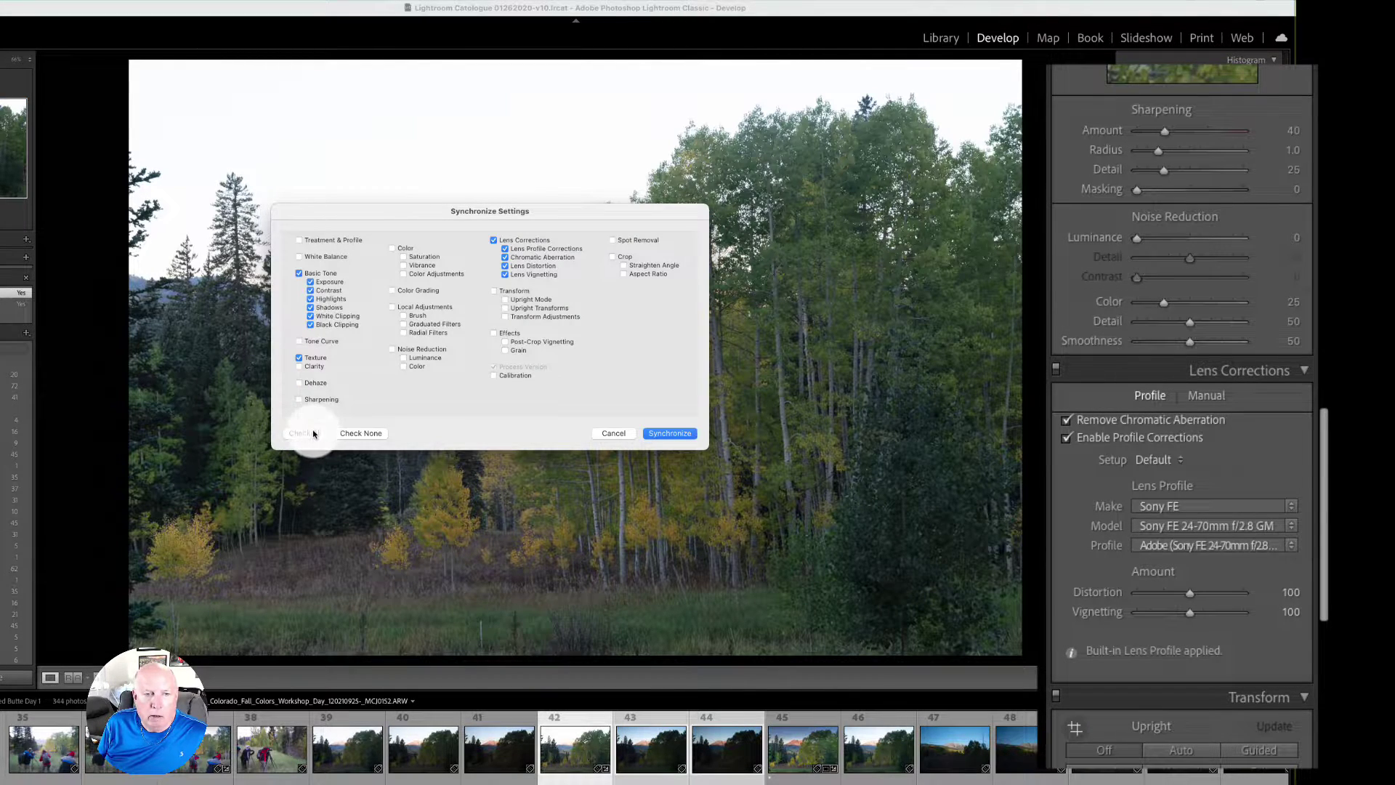
pyautogui.click(351, 433)
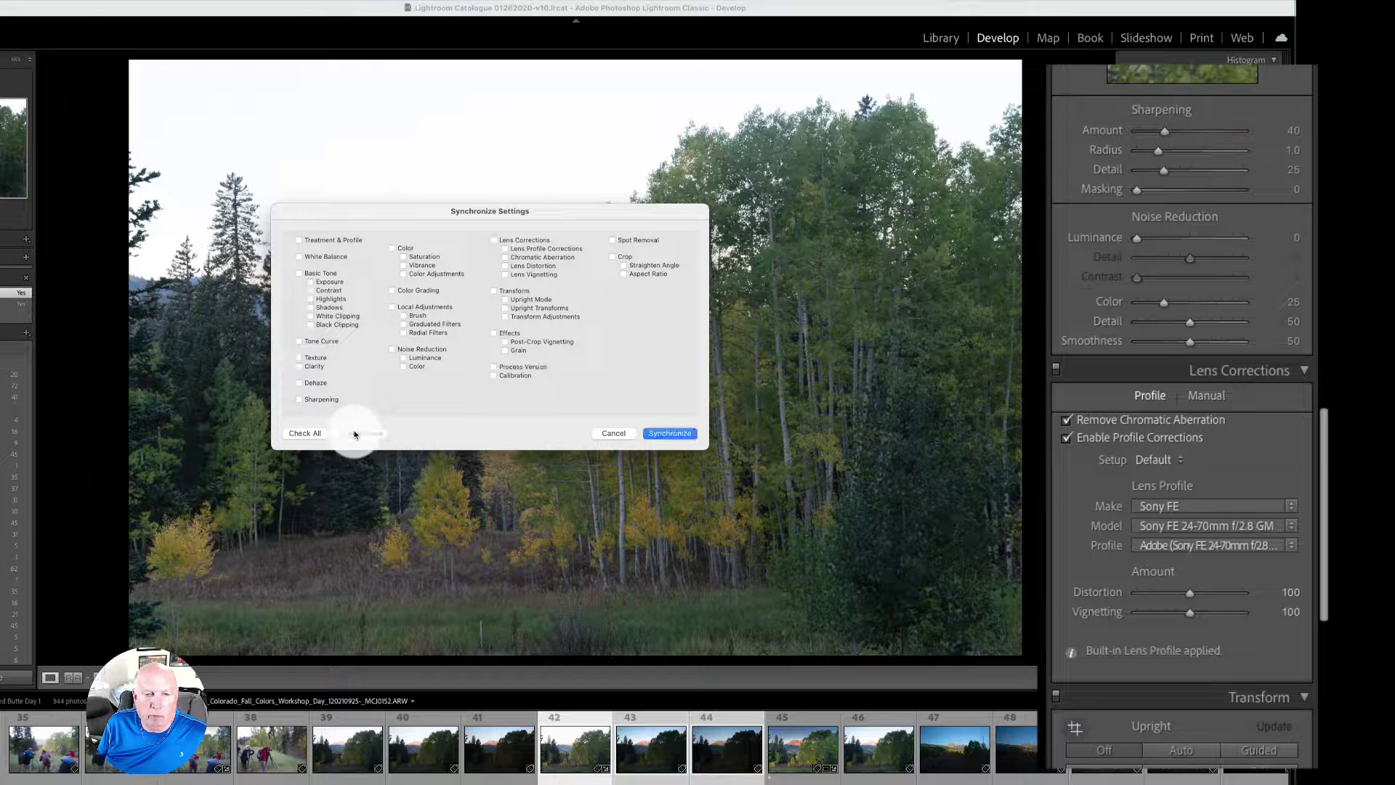
pyautogui.click(493, 241)
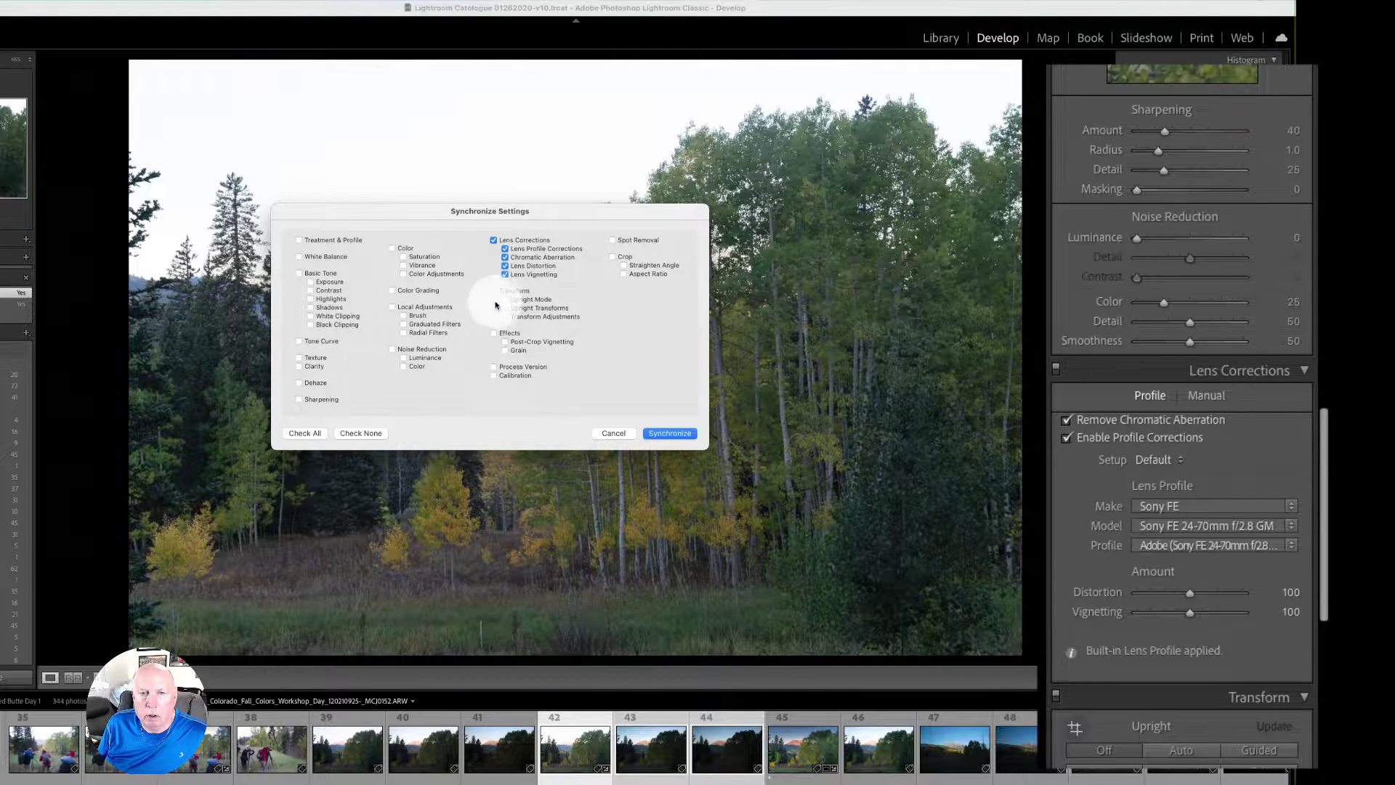
pyautogui.click(494, 367)
pyautogui.click(670, 433)
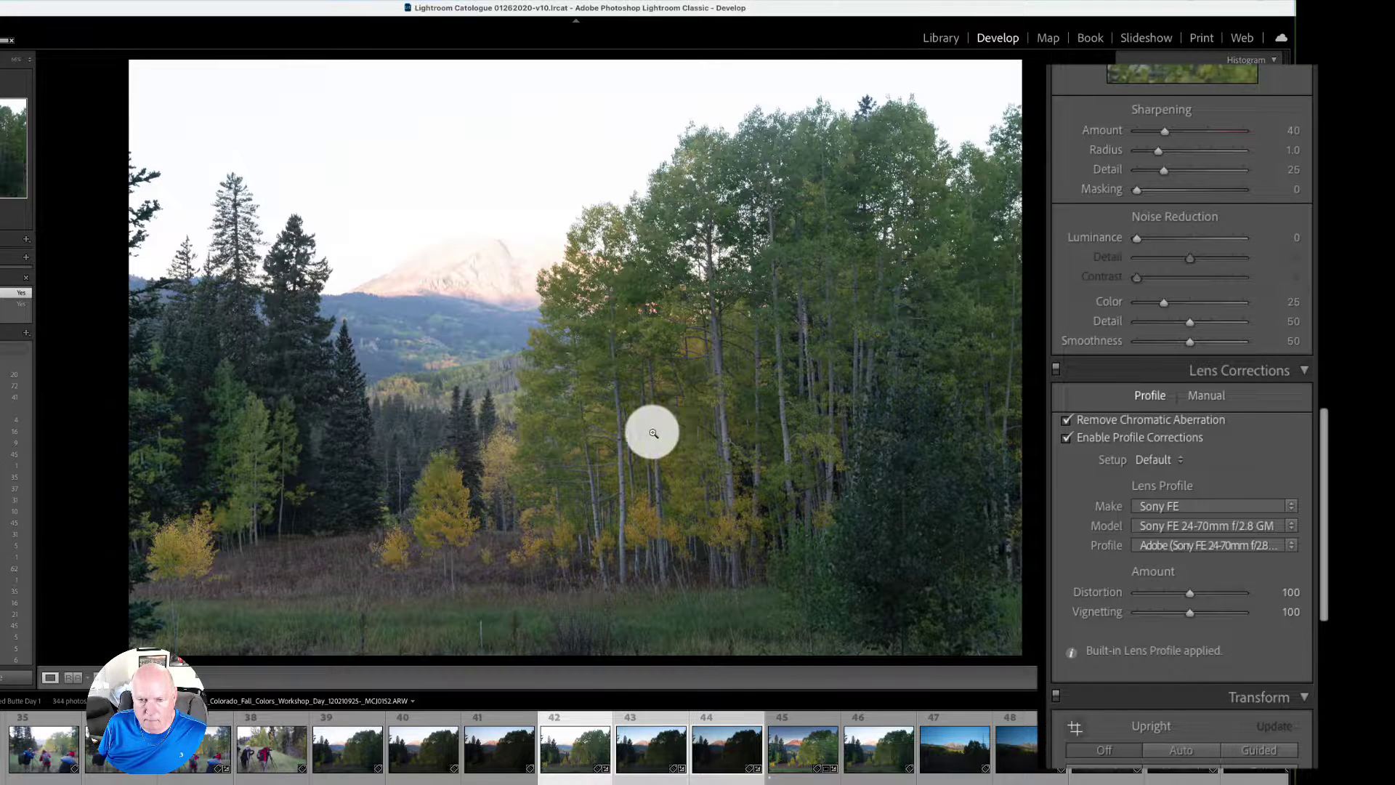
pyautogui.click(653, 742)
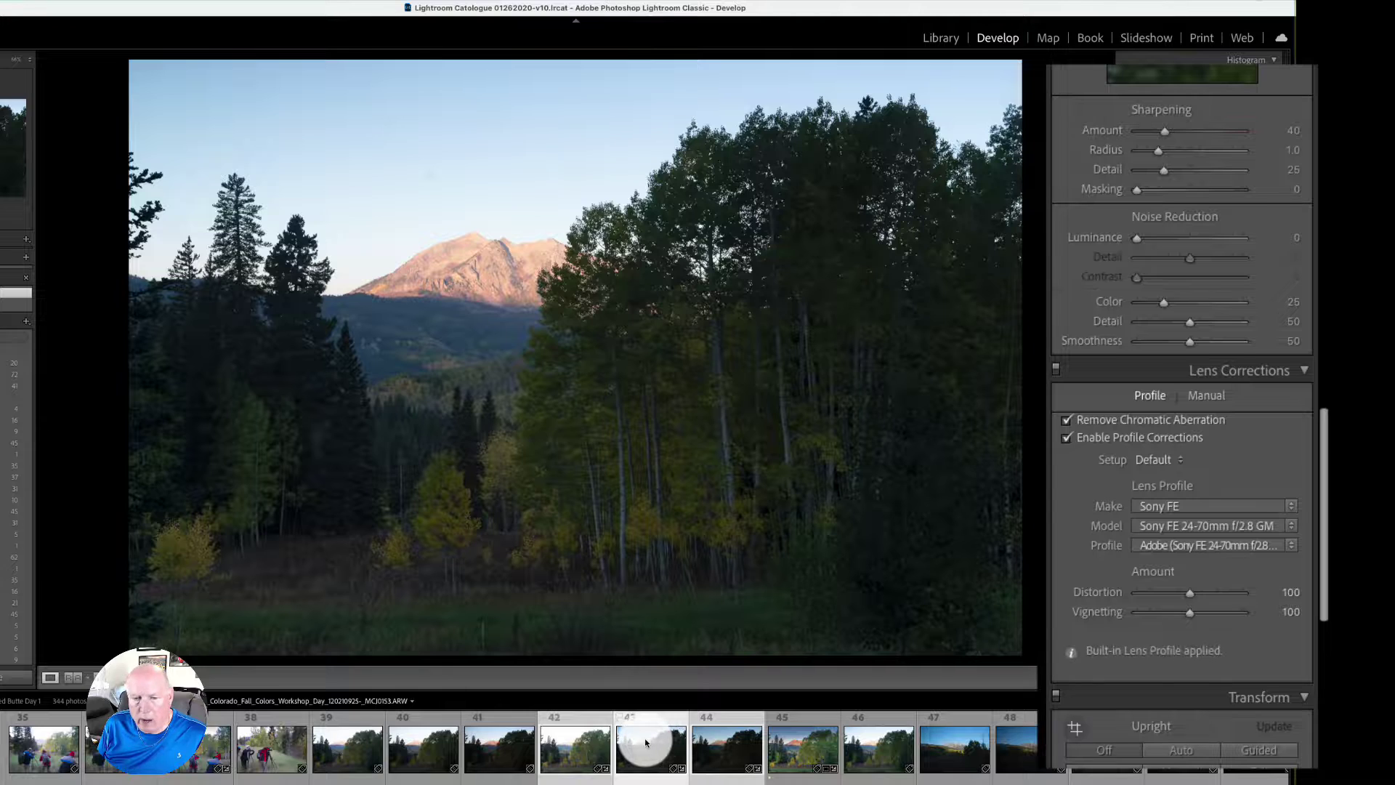
pyautogui.click(572, 722)
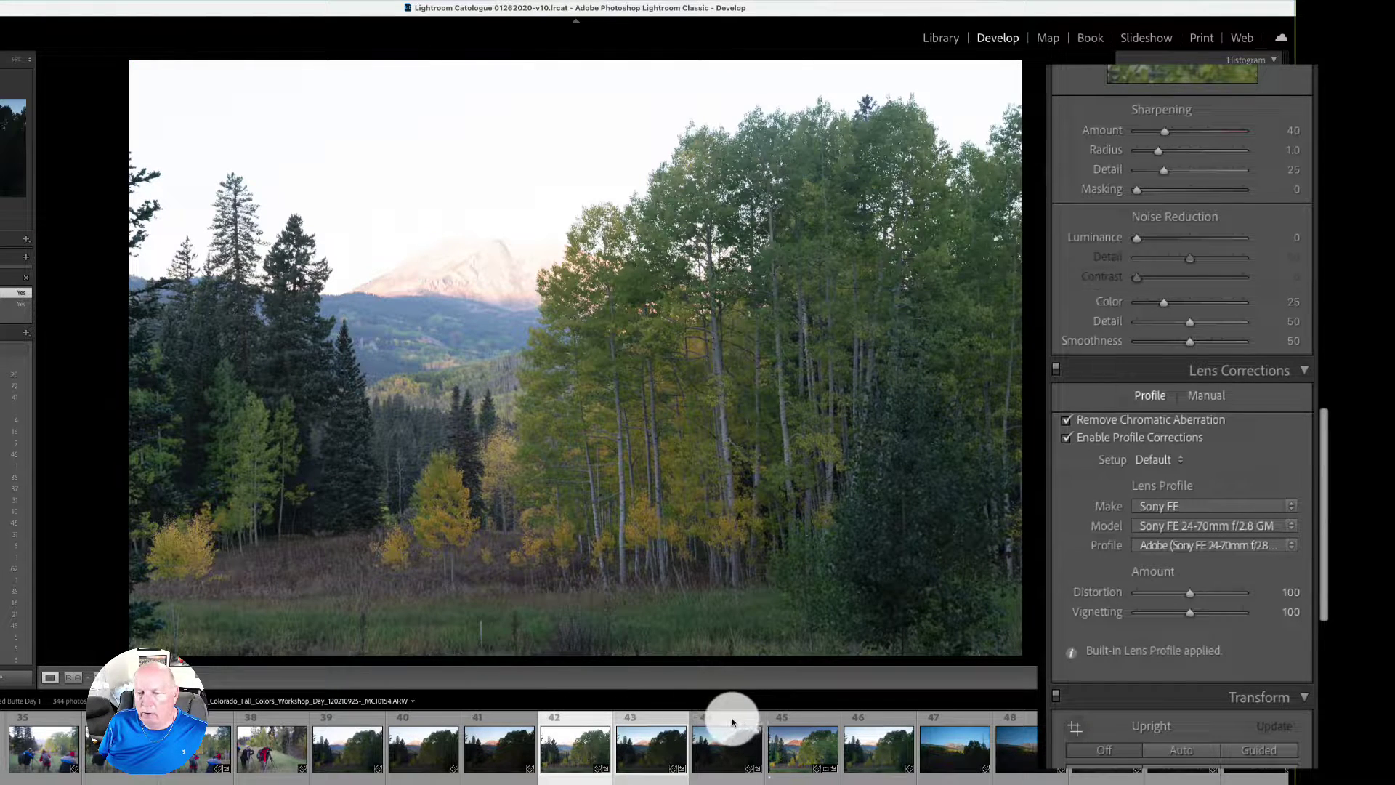
# - Merge the three selected exposures to HDR with Auto Align, Auto Settings and Low deghosting, and open the merged photo
pyautogui.rightClick(635, 749)
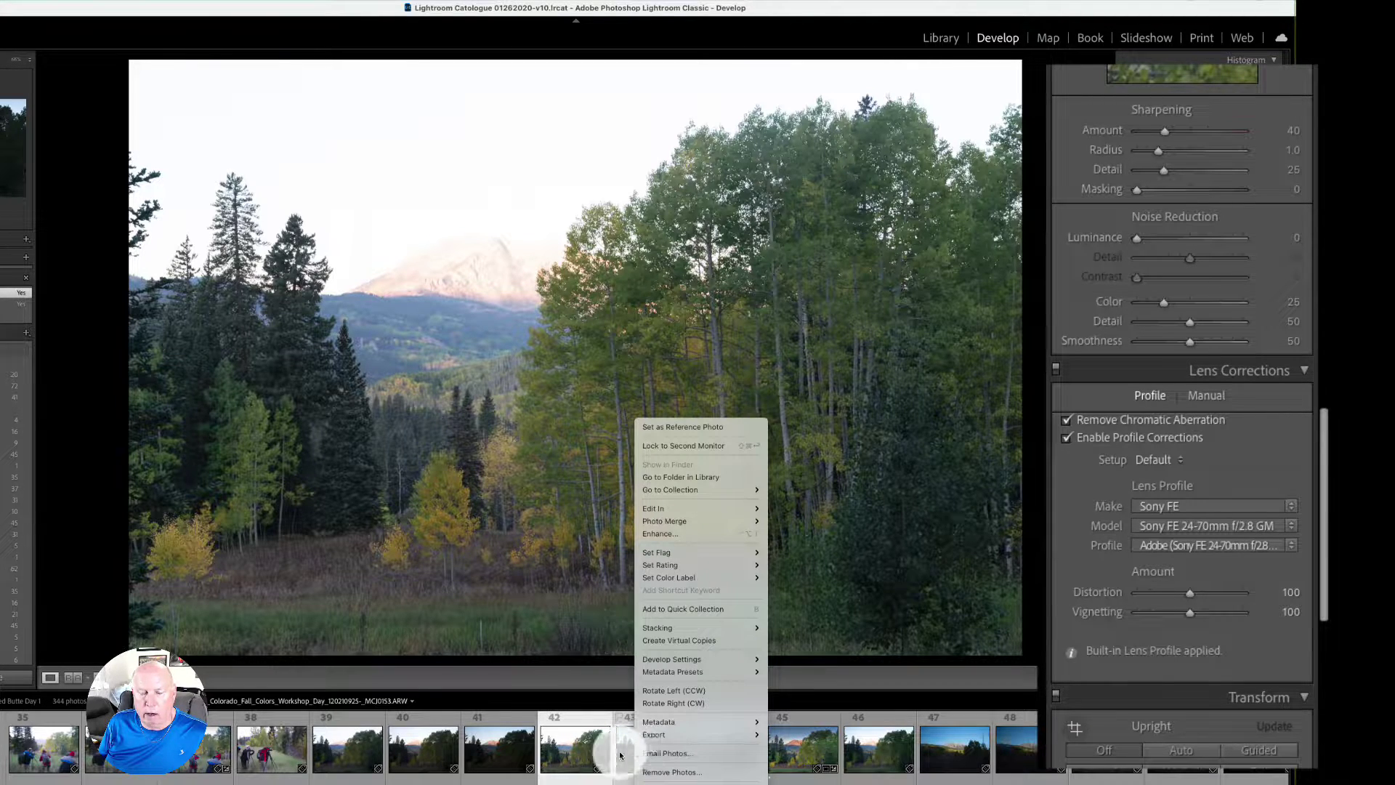
pyautogui.moveTo(659, 524)
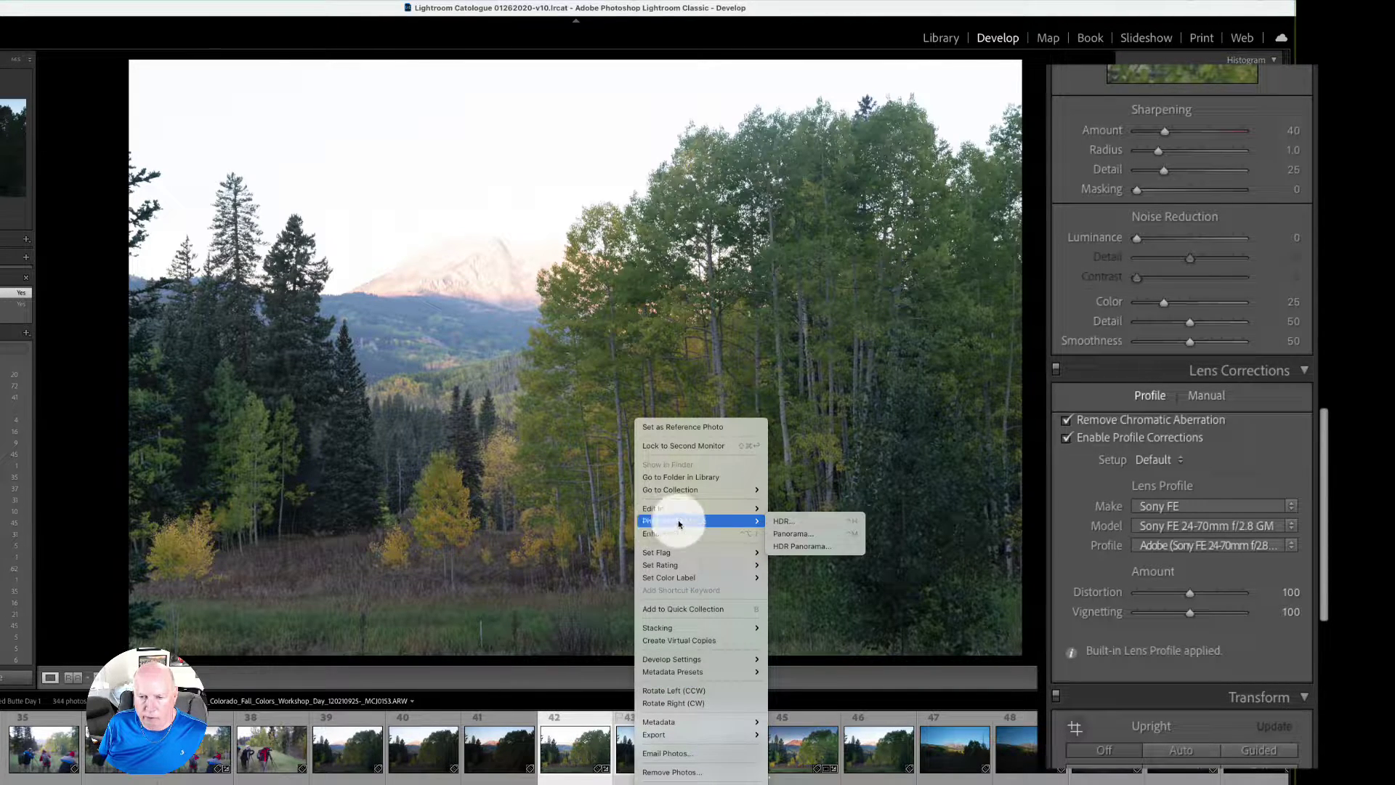
pyautogui.click(808, 522)
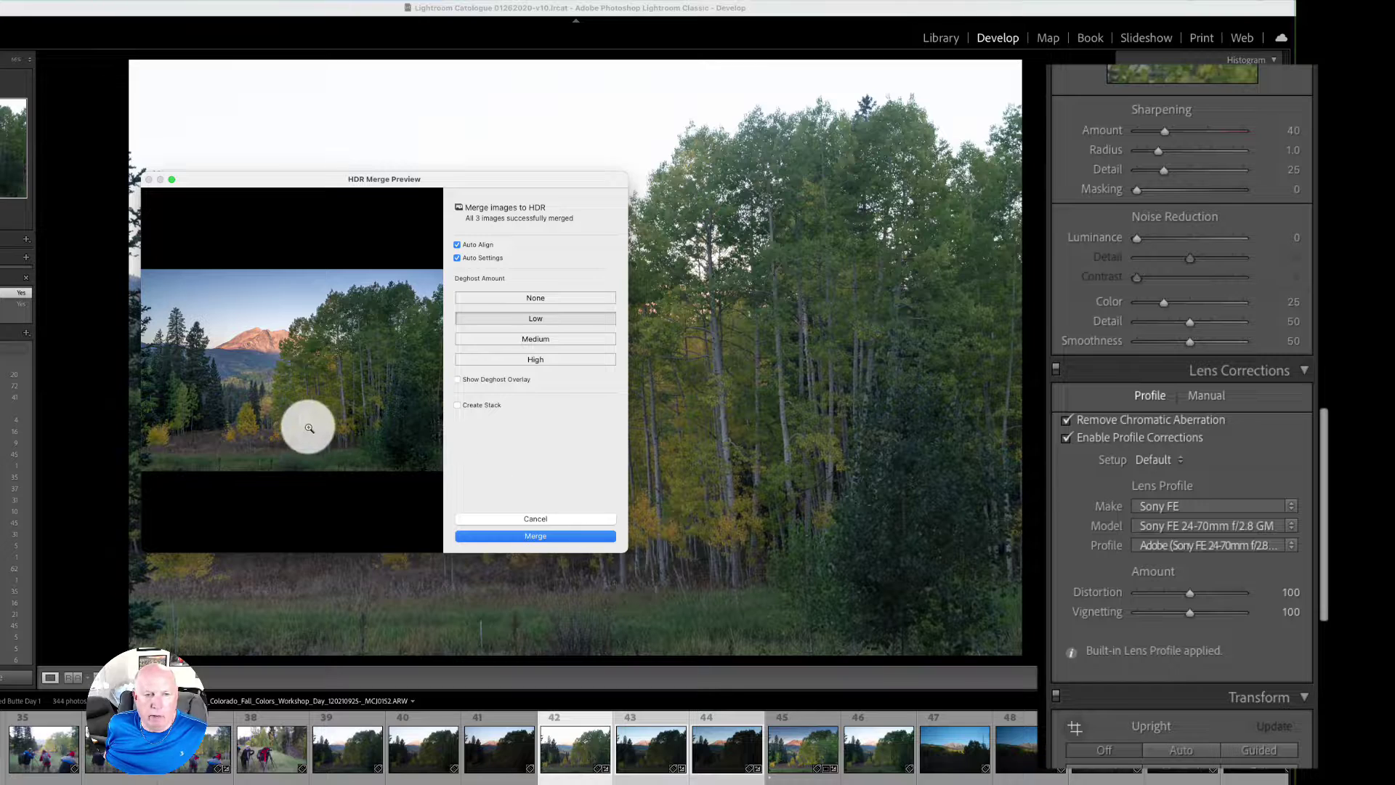
pyautogui.click(538, 536)
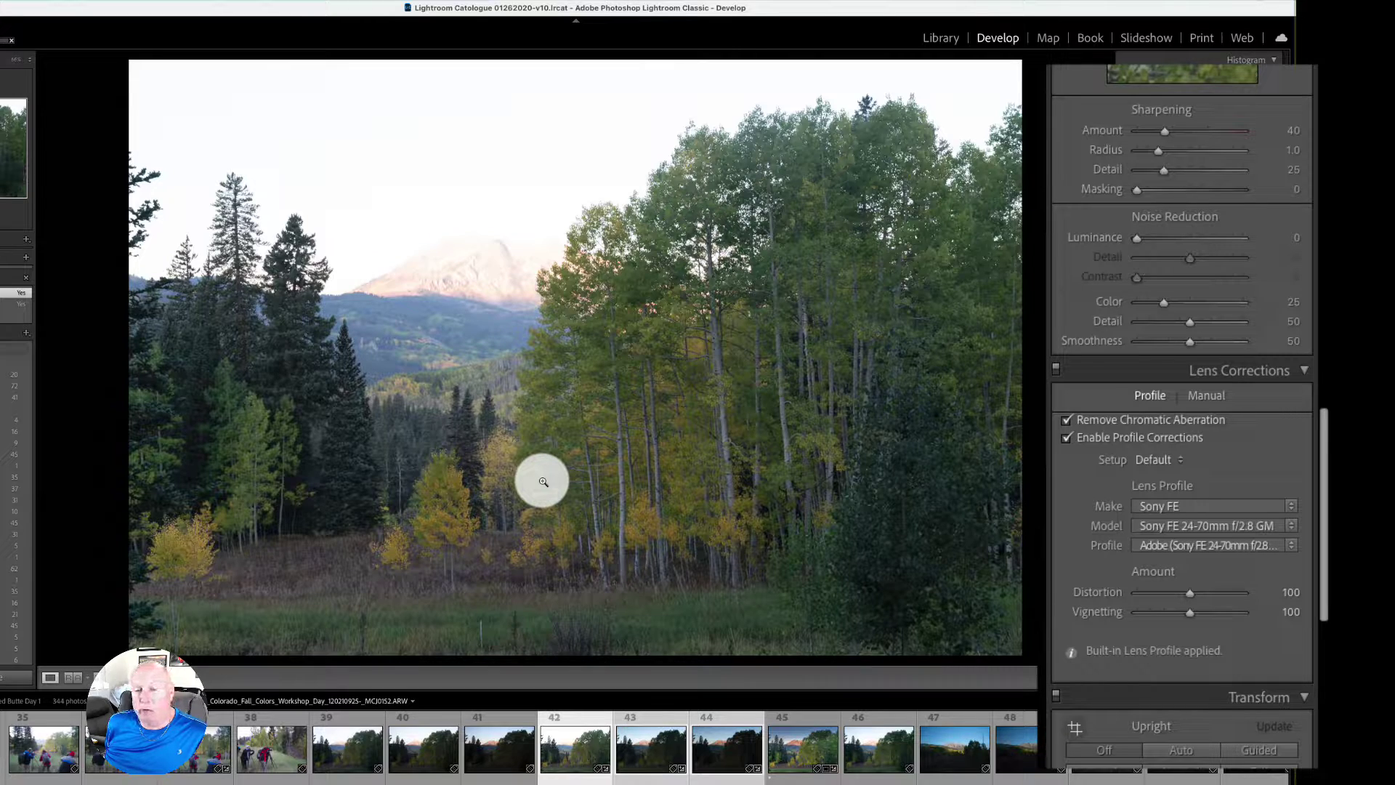
pyautogui.hotkey('ctrl', "'")
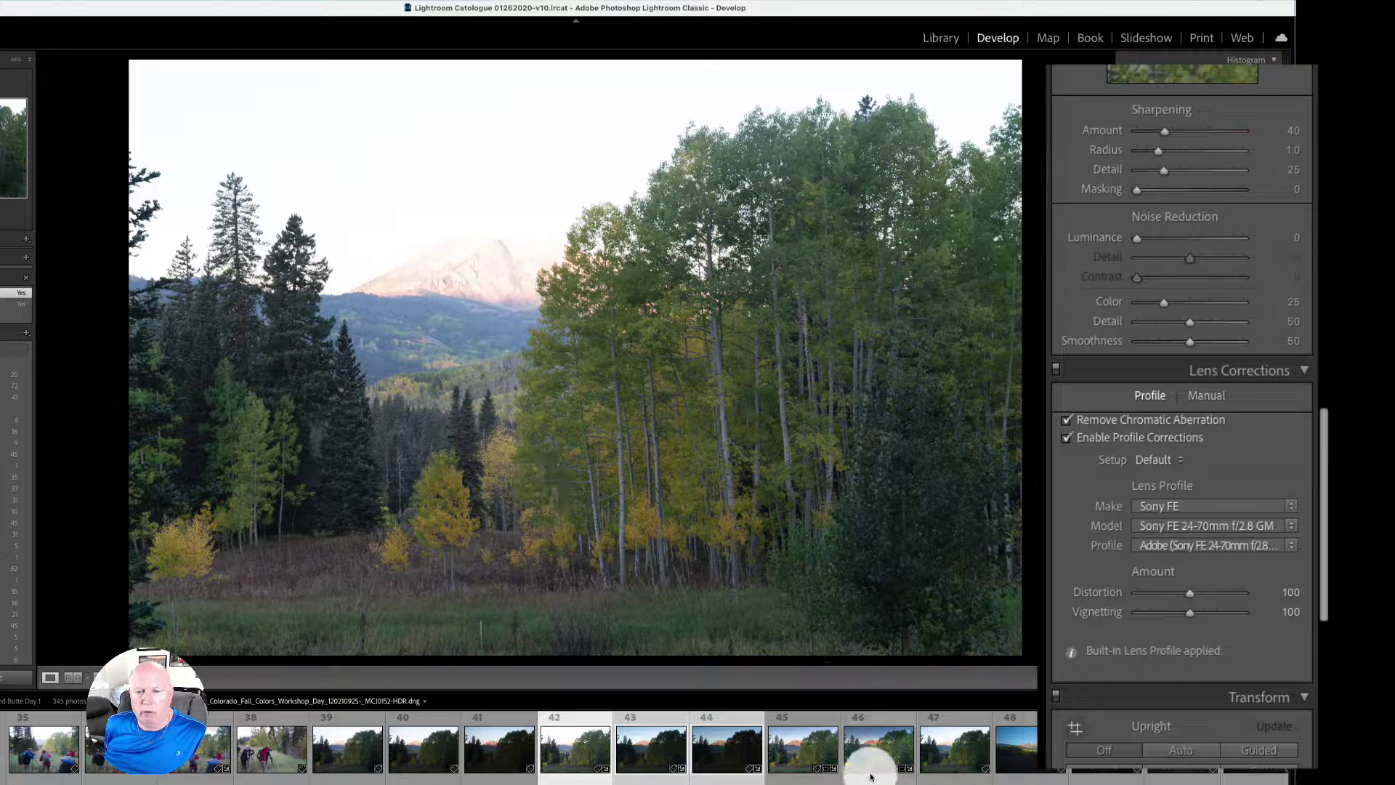
pyautogui.click(810, 746)
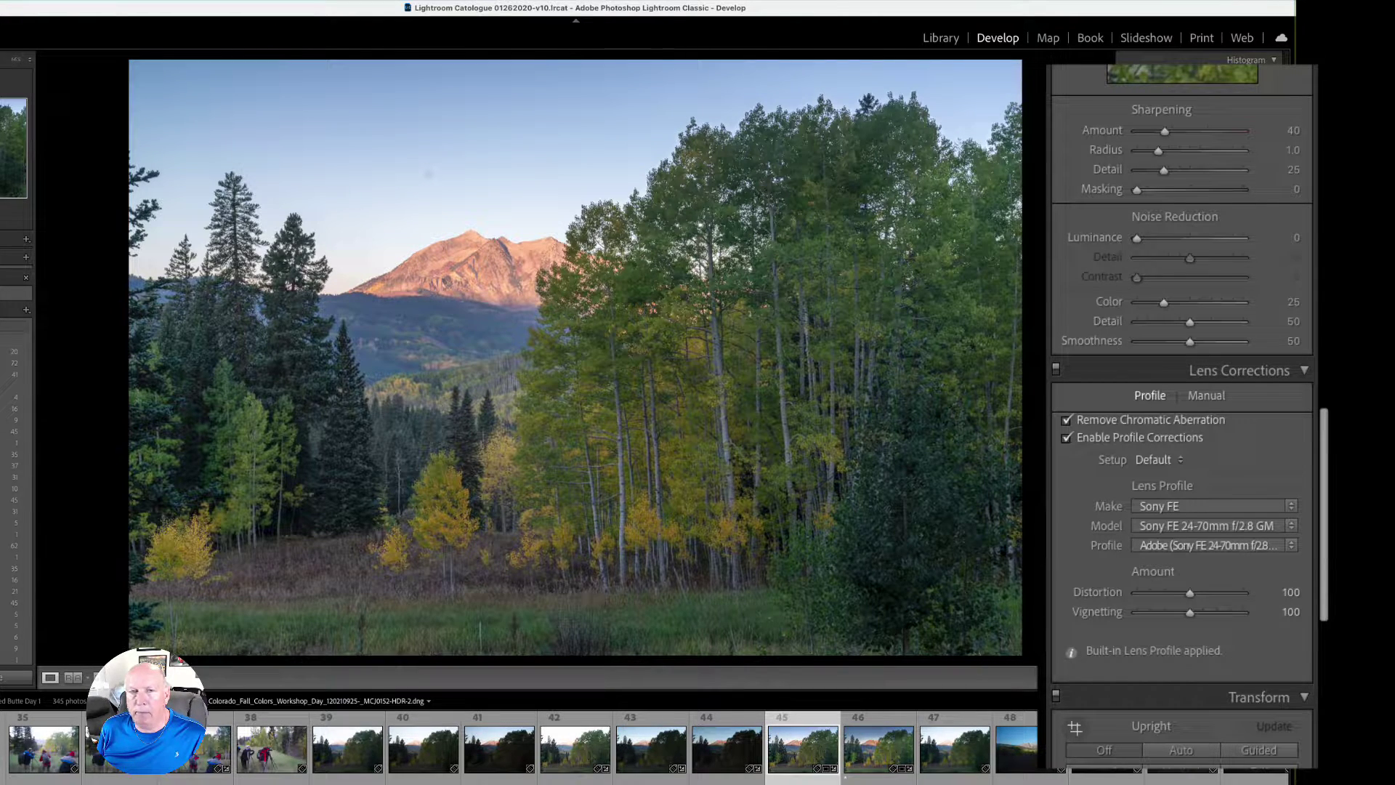
# - Remove the dust spot in the sky above the mountain and heal a short strip along the photo's left edge
pyautogui.press('q')
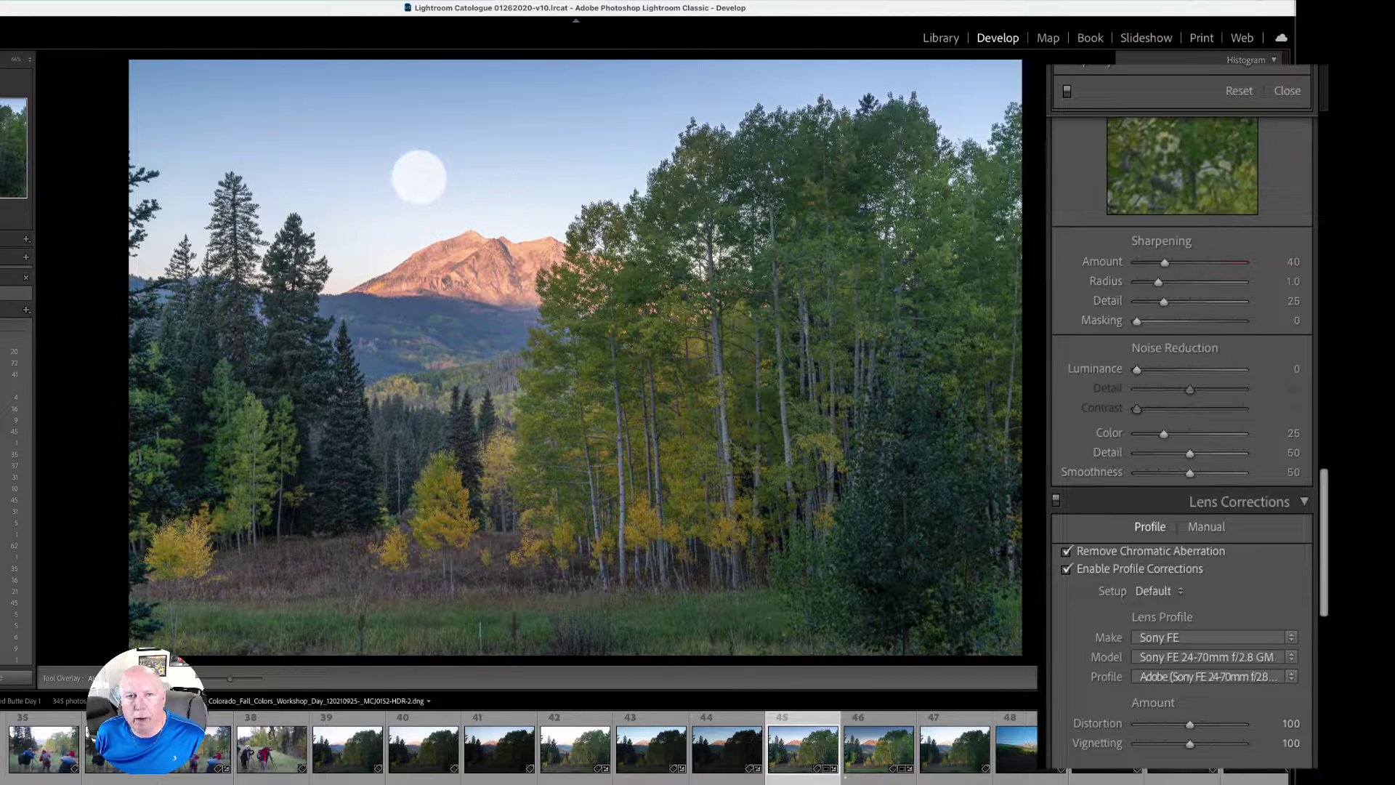
pyautogui.click(428, 173)
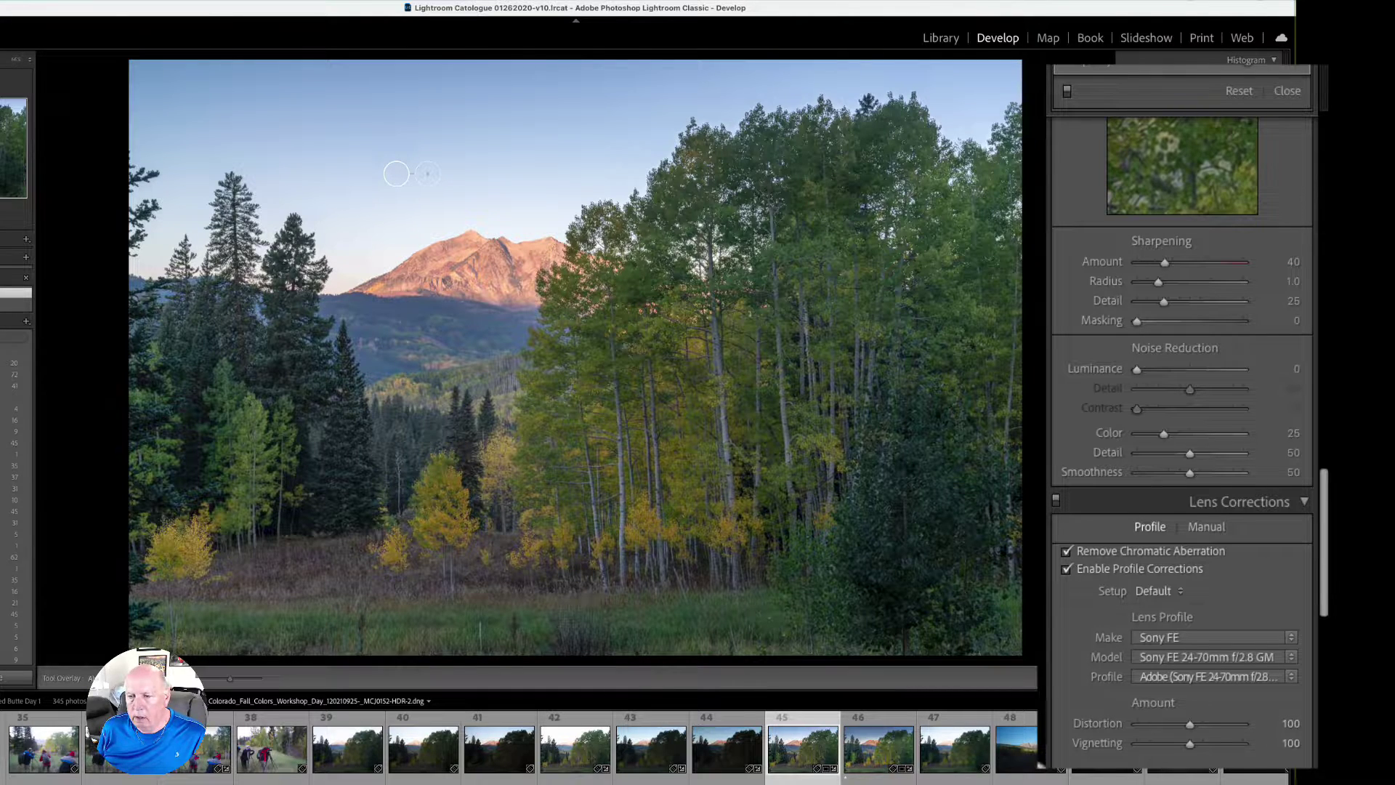
pyautogui.press('q')
pyautogui.scroll(-3, 1182, 363)
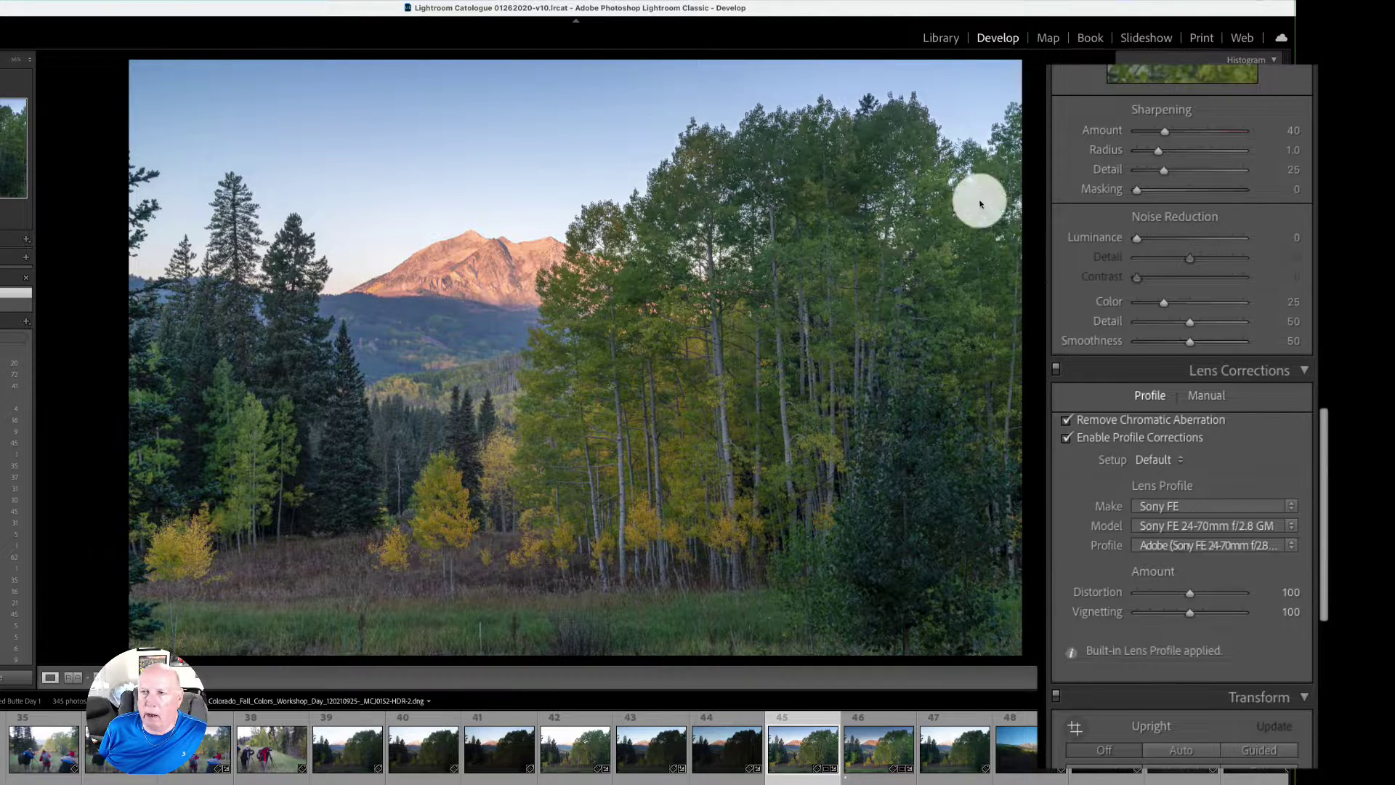
pyautogui.press('q')
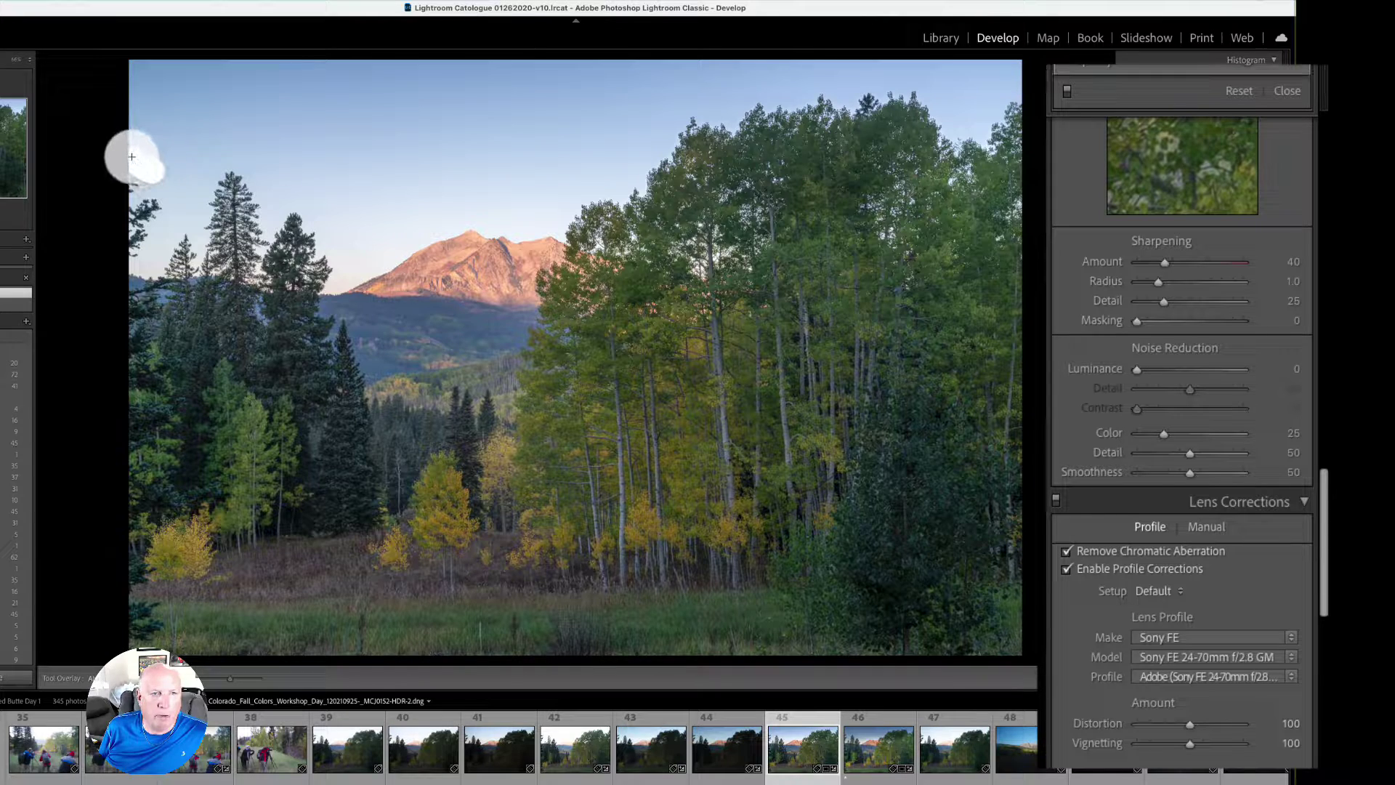
pyautogui.moveTo(130, 205); pyautogui.dragTo(130, 247)
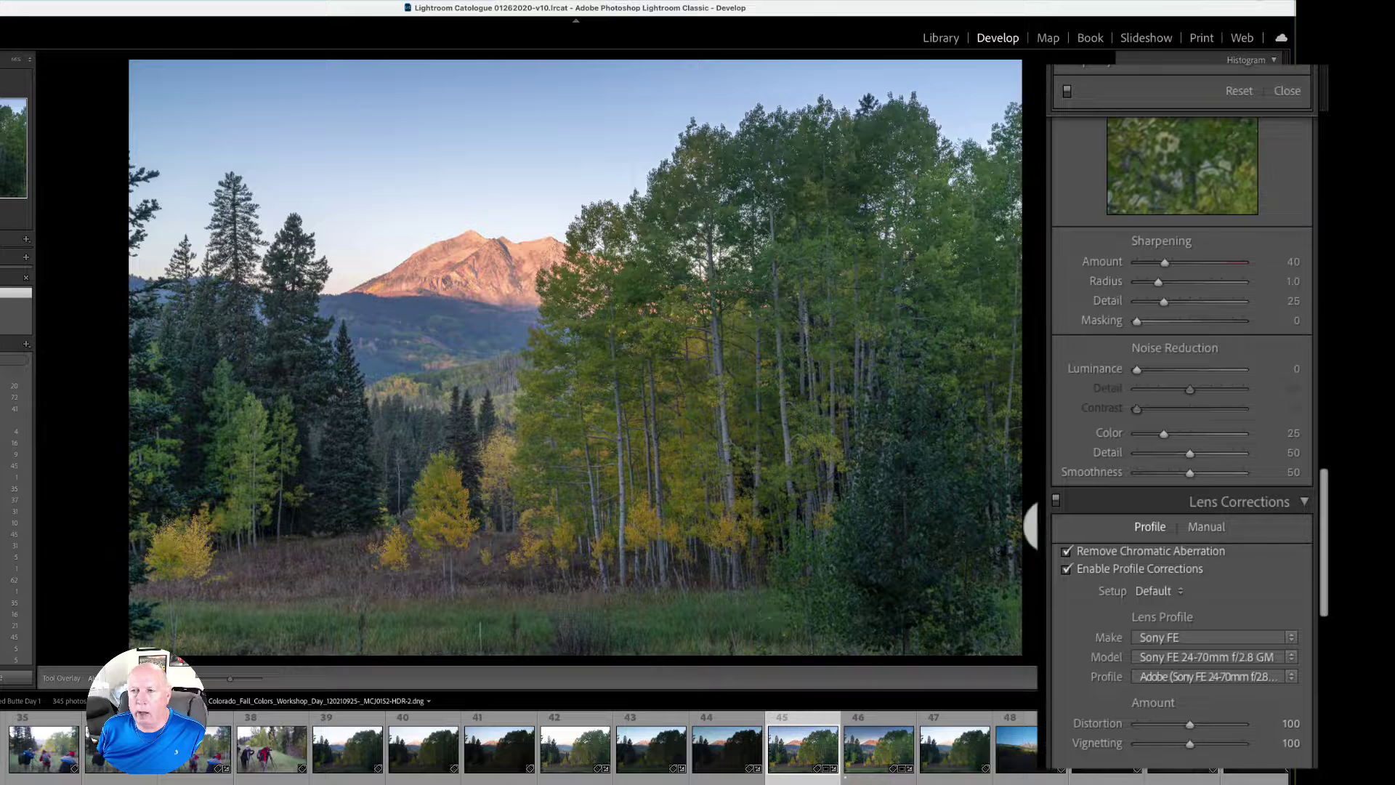
# - Set the HSL luminance of Orange to -27 on the merged photo
pyautogui.moveTo(1323, 591); pyautogui.dragTo(1323, 425)
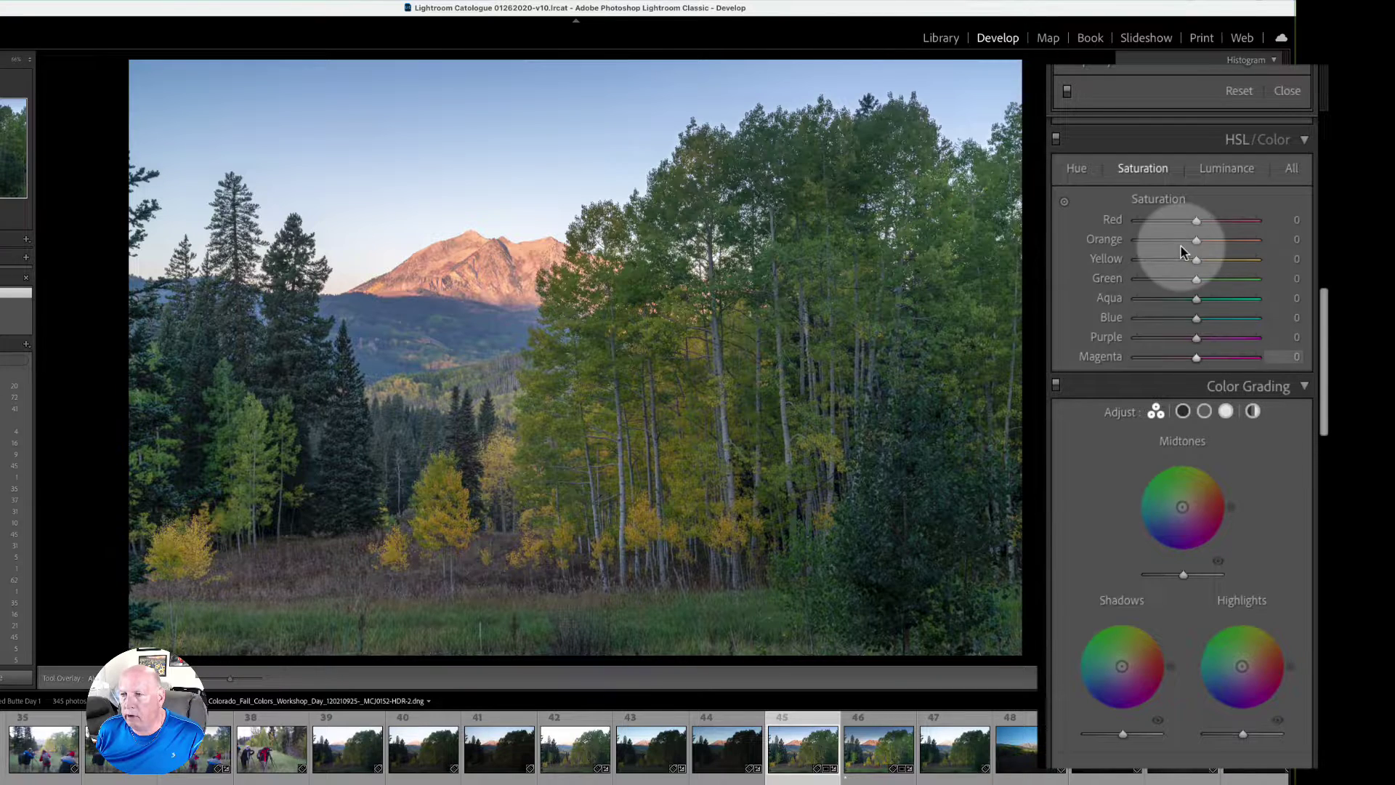
pyautogui.click(1226, 172)
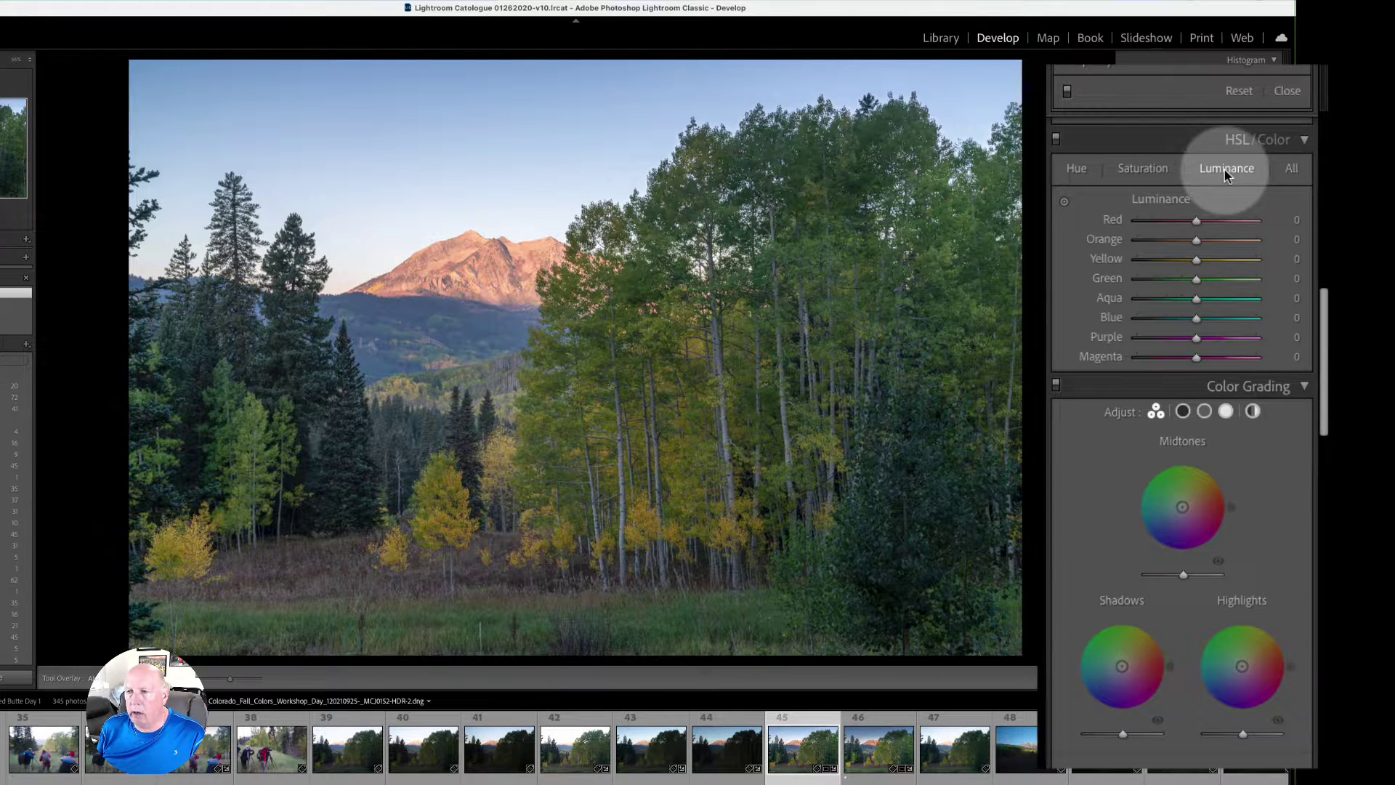
pyautogui.click(1215, 240)
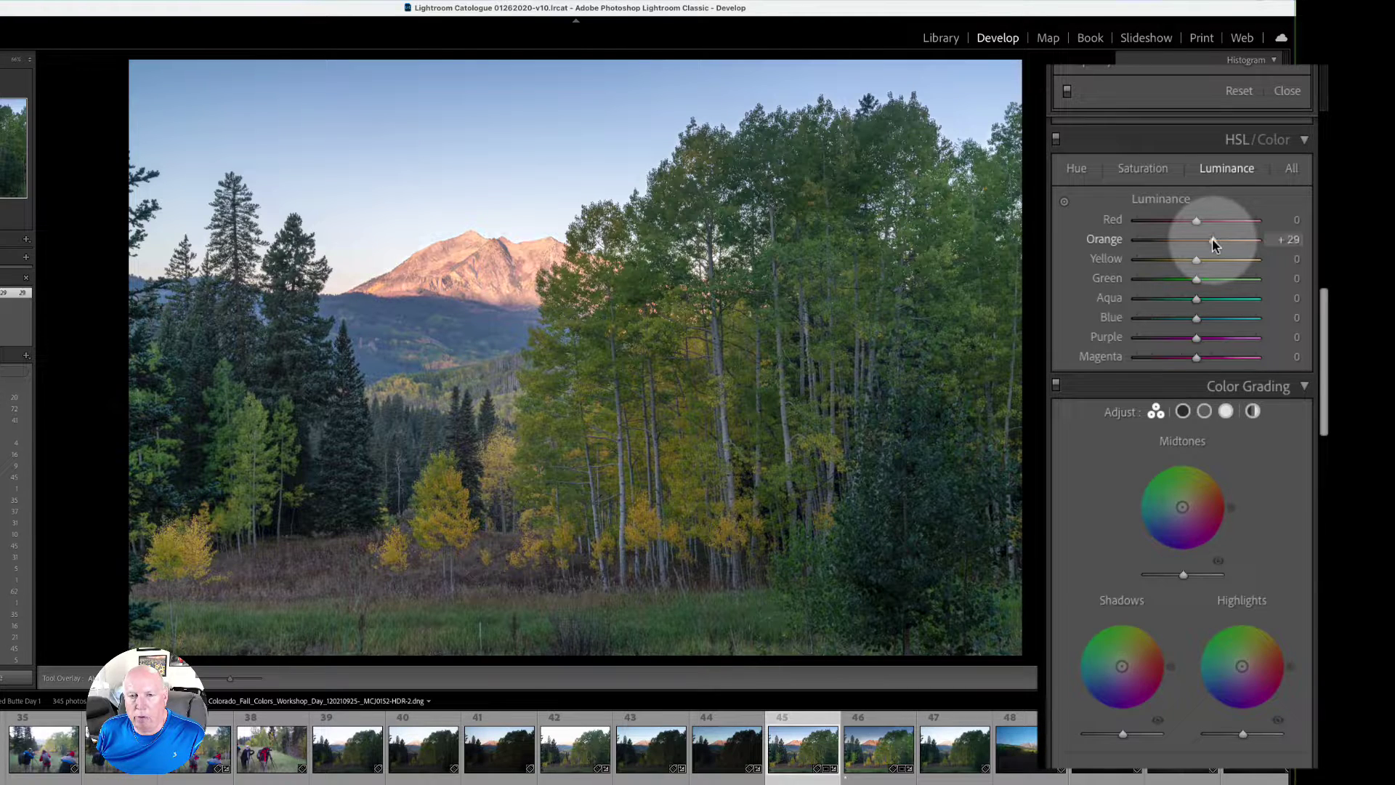
pyautogui.moveTo(1214, 244); pyautogui.dragTo(1200, 244)
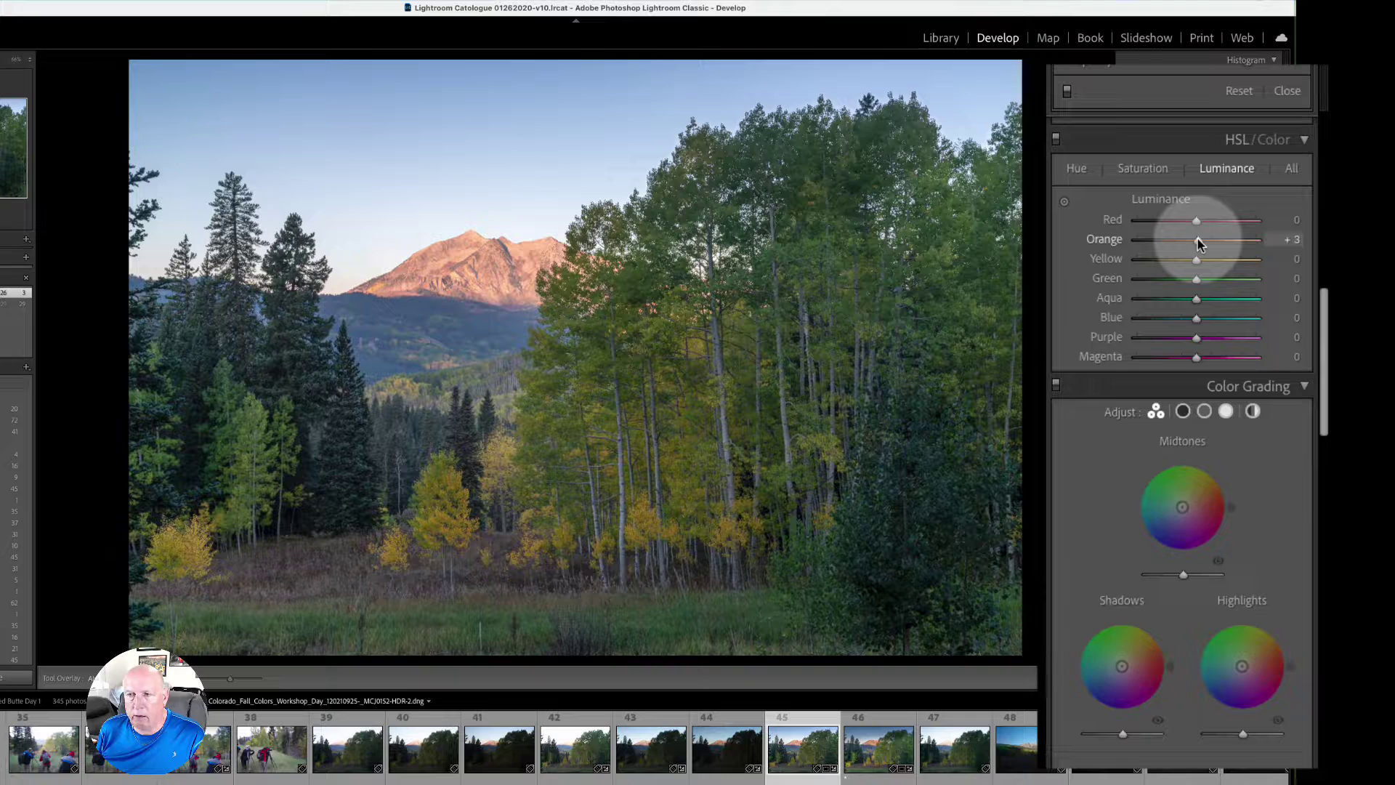
pyautogui.moveTo(1199, 244)
pyautogui.mouseDown()
pyautogui.moveTo(1235, 240)
pyautogui.moveTo(1179, 238)
pyautogui.mouseUp()
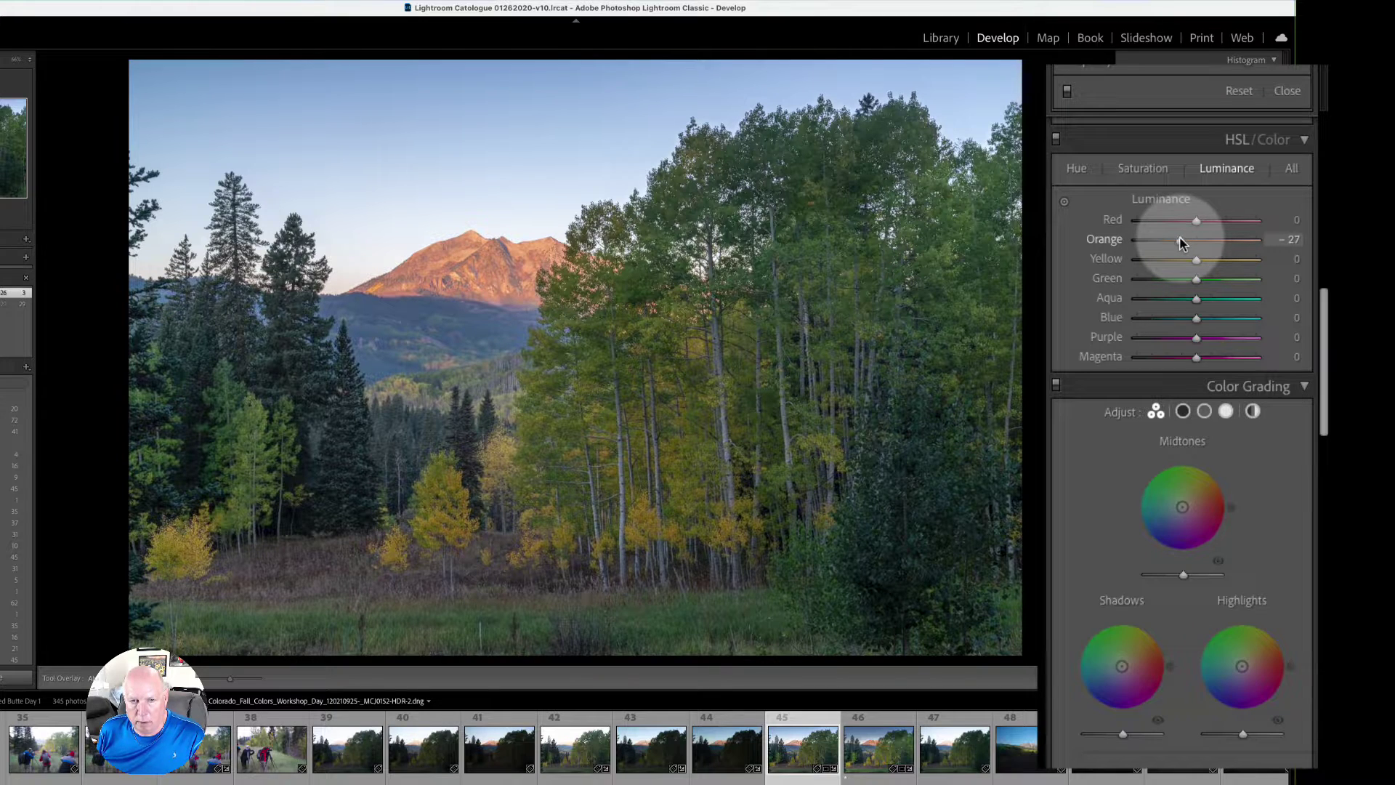
# - Set the HSL luminance of Yellow to +59, Green to +45 and Blue to -35
pyautogui.click(1218, 260)
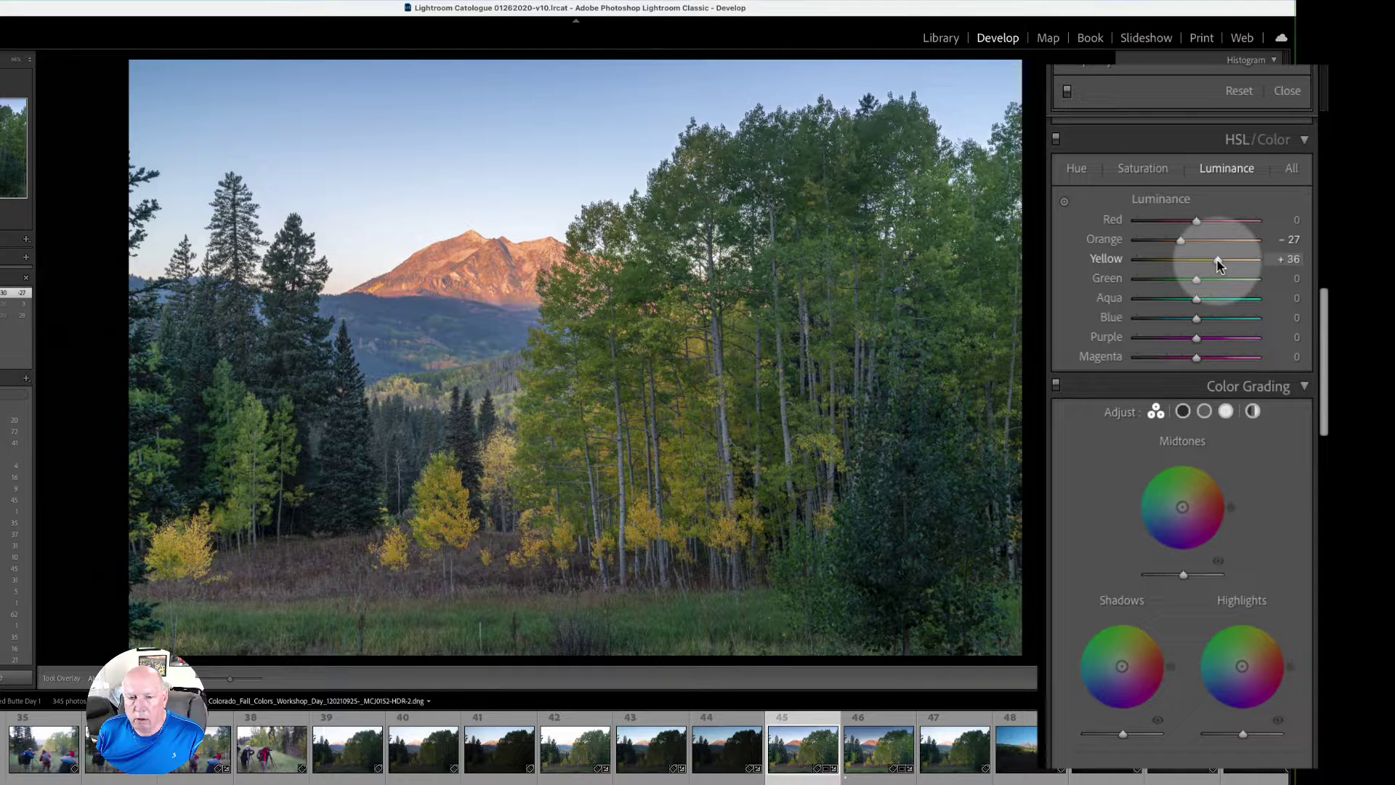
pyautogui.moveTo(1217, 260)
pyautogui.mouseDown()
pyautogui.moveTo(1161, 260)
pyautogui.moveTo(1246, 260)
pyautogui.moveTo(1231, 260)
pyautogui.mouseUp()
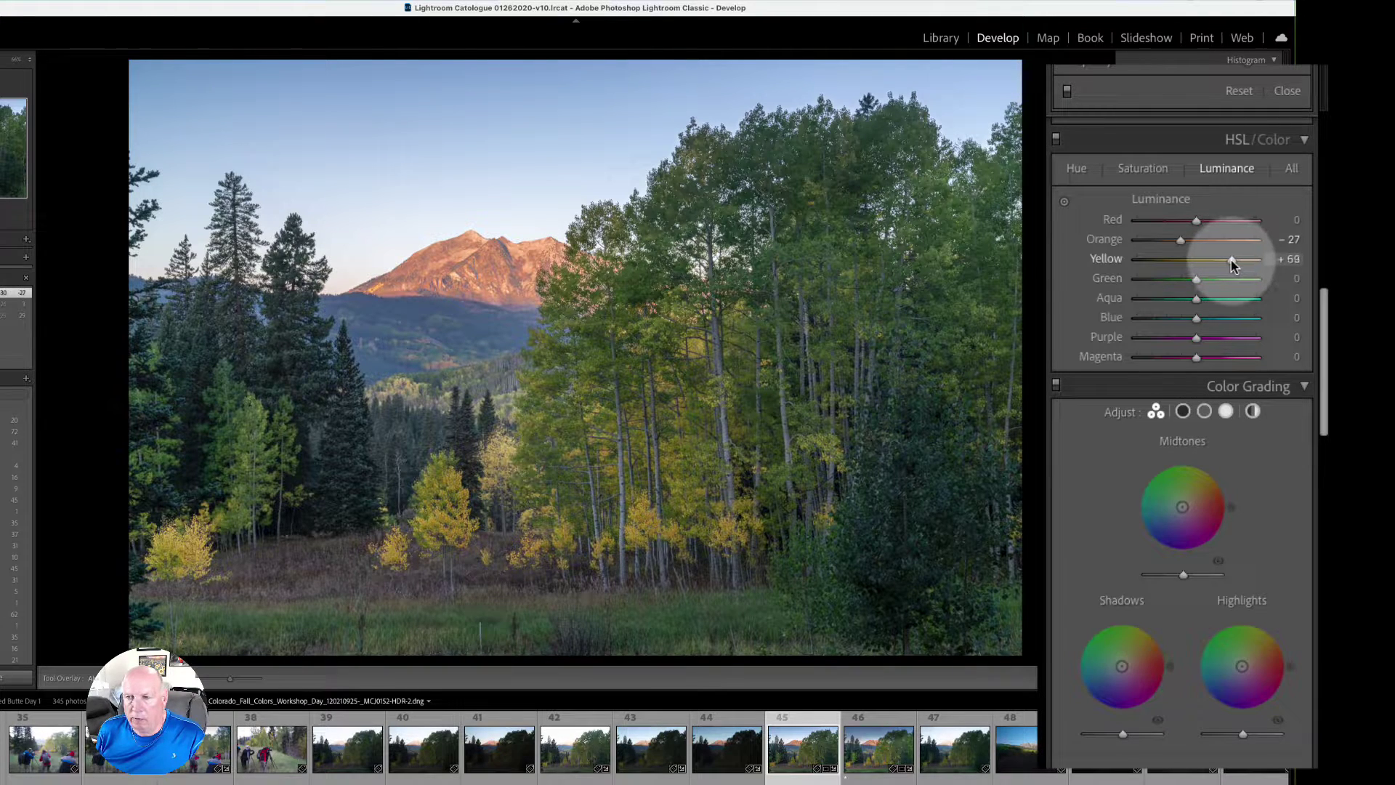
pyautogui.moveTo(1197, 279); pyautogui.dragTo(1225, 283)
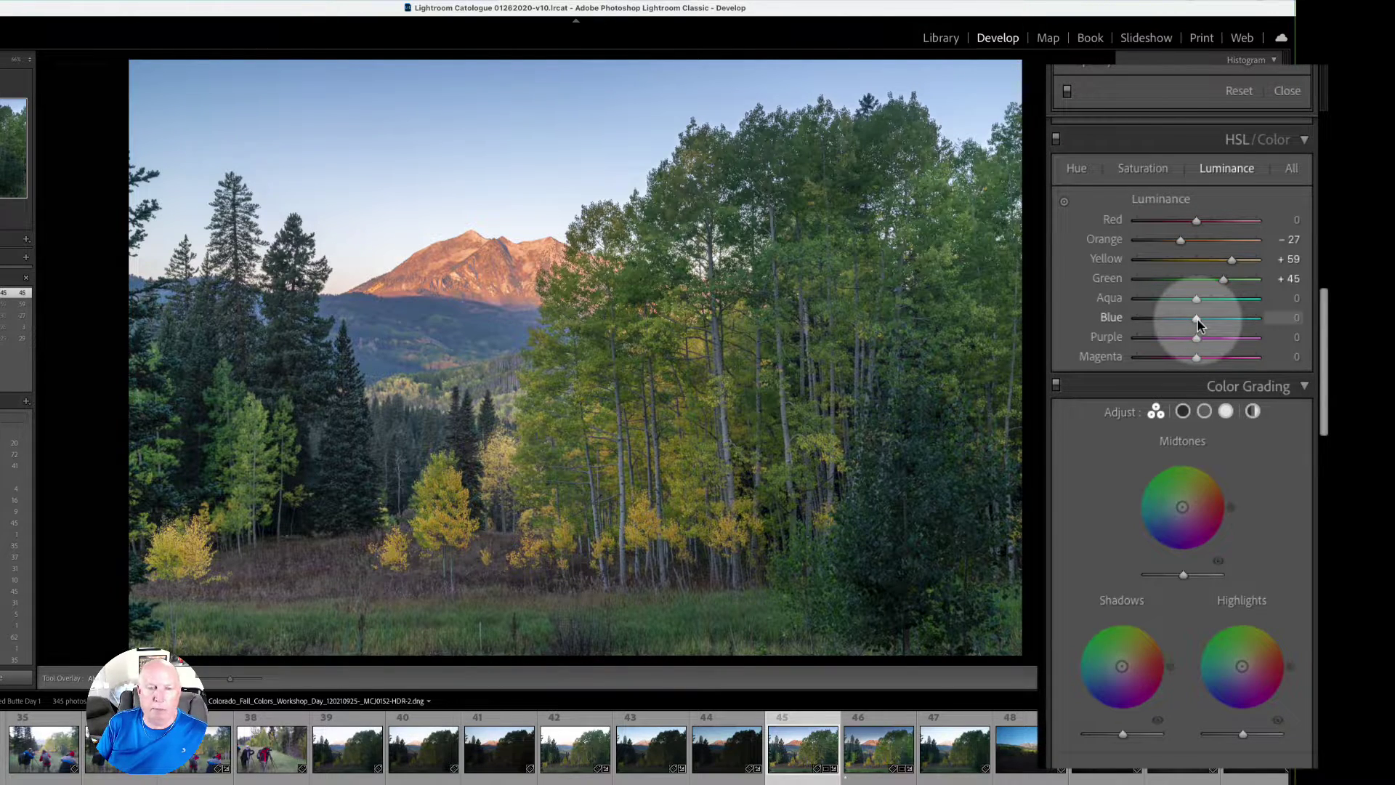
pyautogui.moveTo(1197, 320); pyautogui.dragTo(1177, 320)
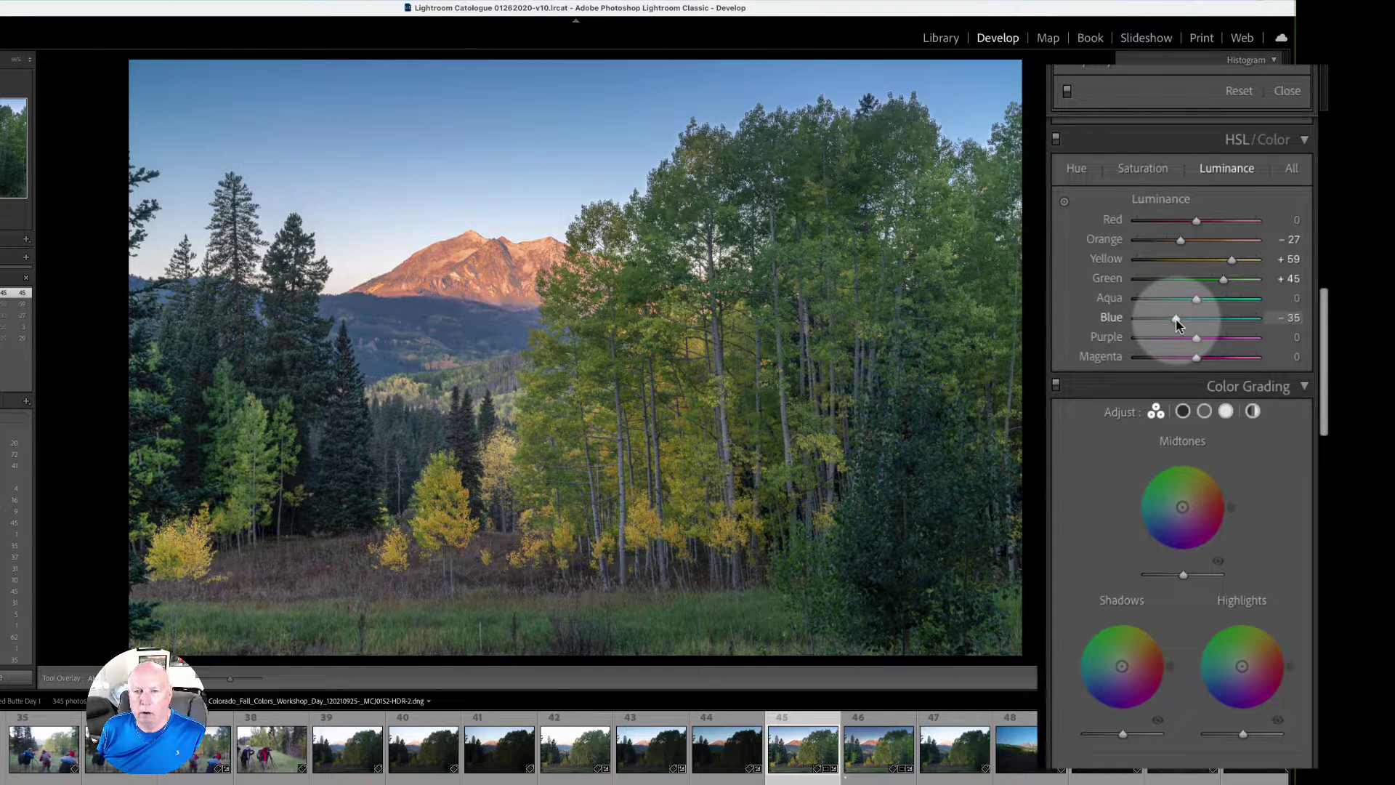
# - Set the photo's Shadows to +96, Texture to +19, Clarity to +13 and Dehaze to -1
pyautogui.moveTo(1177, 320); pyautogui.dragTo(1179, 321)
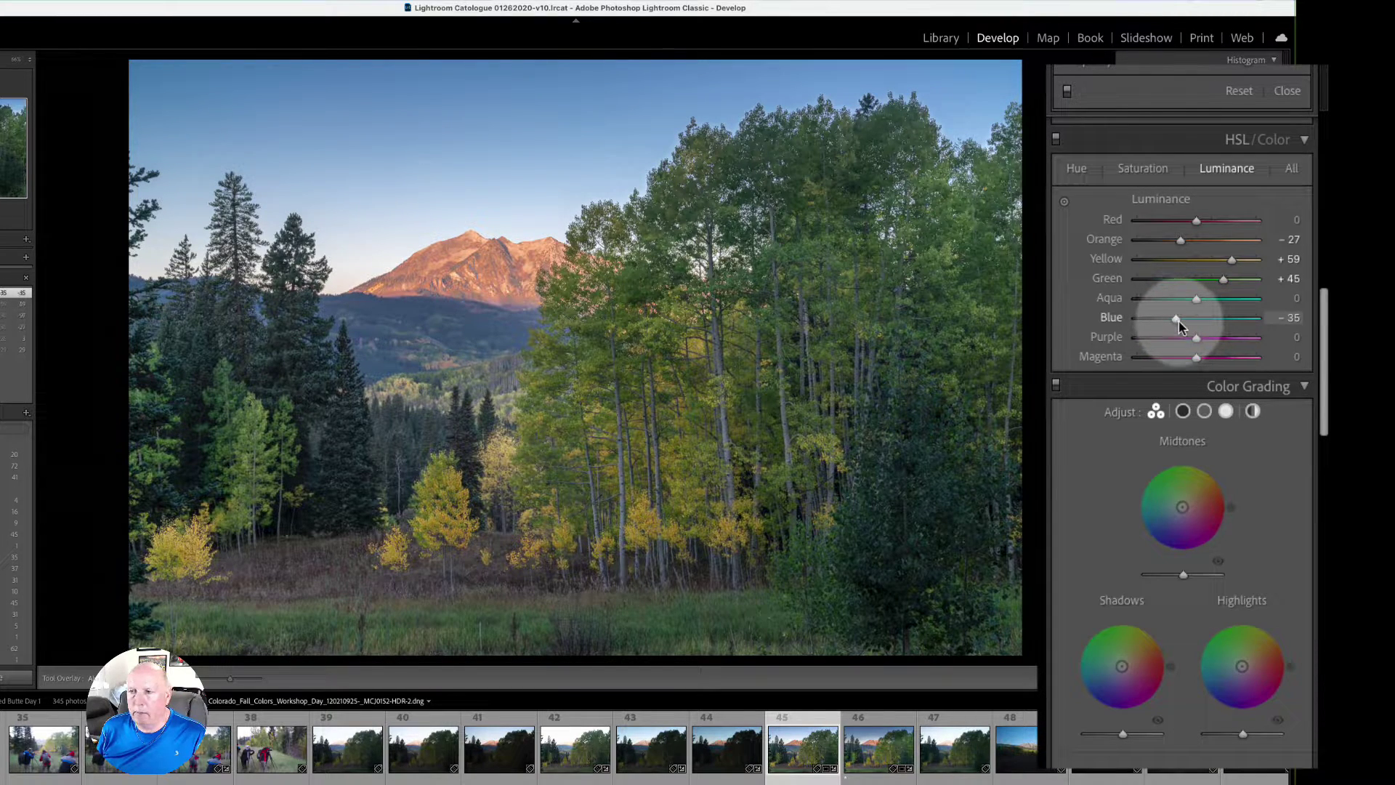
pyautogui.scroll(5, 1179, 324)
pyautogui.scroll(6, 1179, 323)
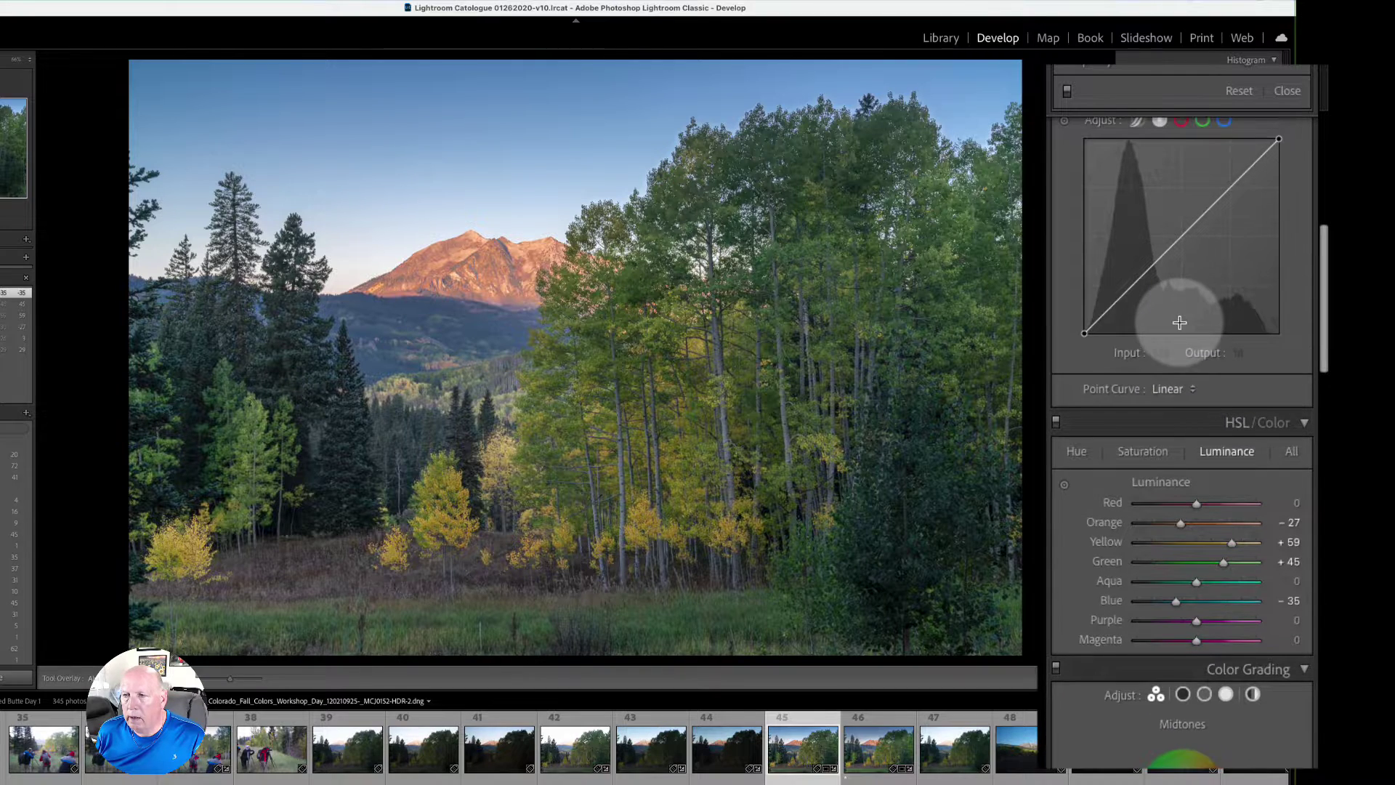
pyautogui.scroll(4, 1178, 322)
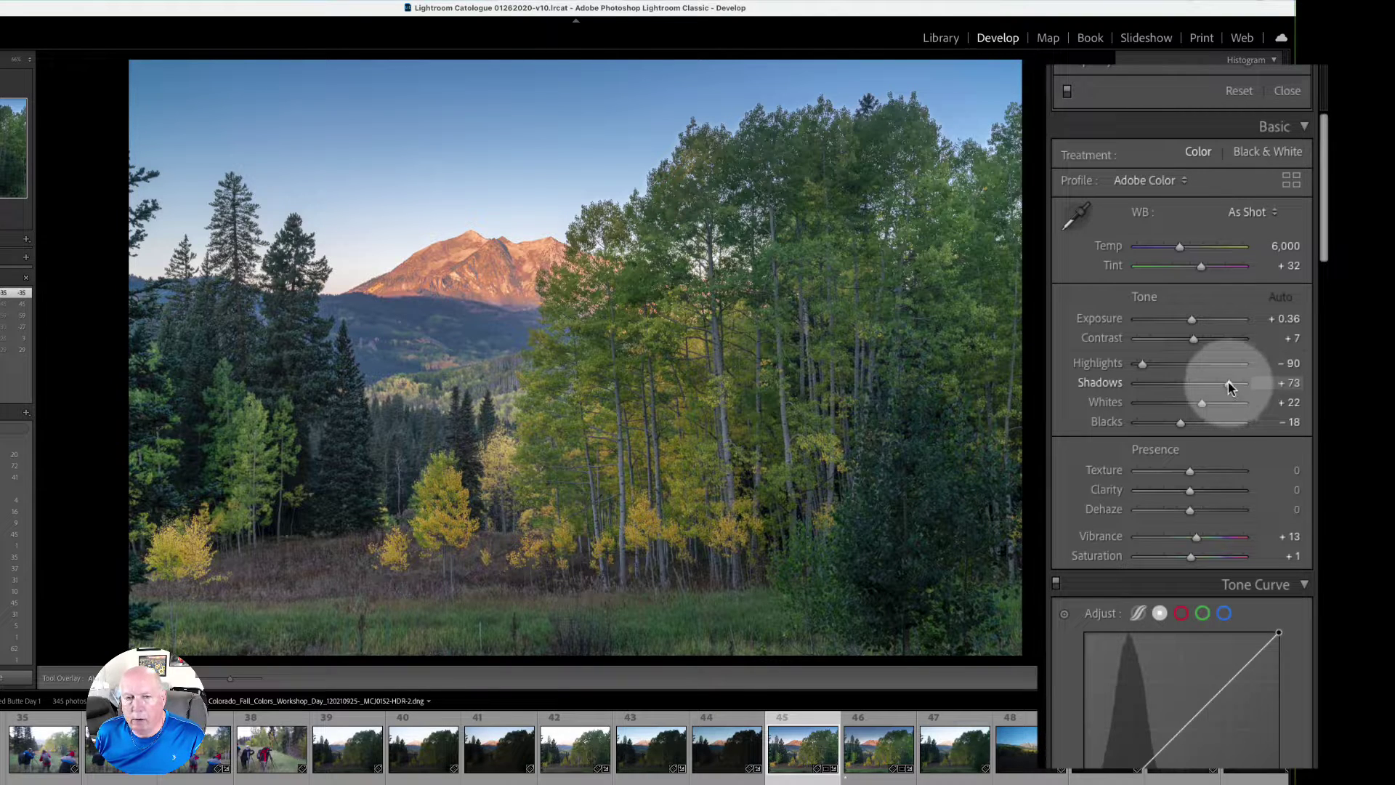
pyautogui.moveTo(1228, 385); pyautogui.dragTo(1241, 387)
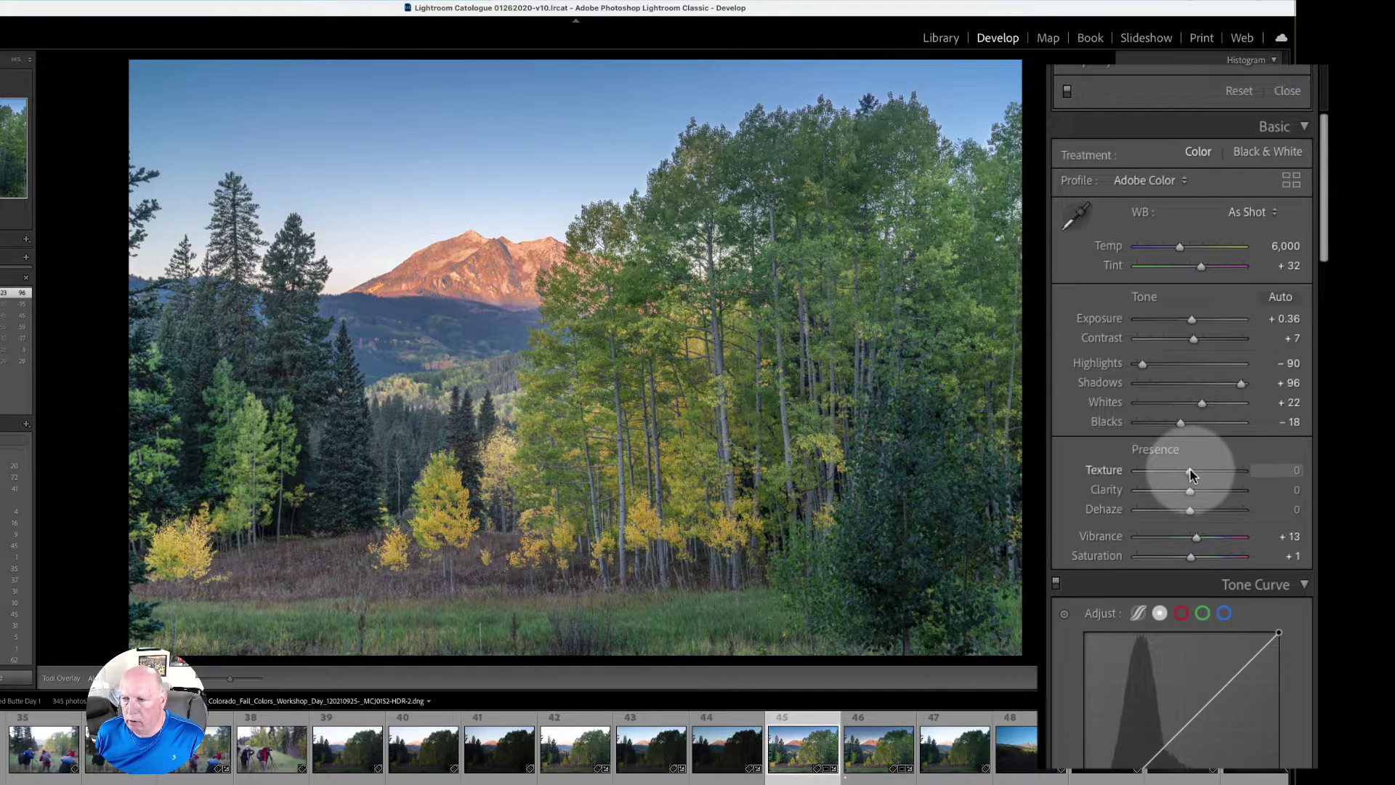
pyautogui.moveTo(1189, 471); pyautogui.dragTo(1162, 523)
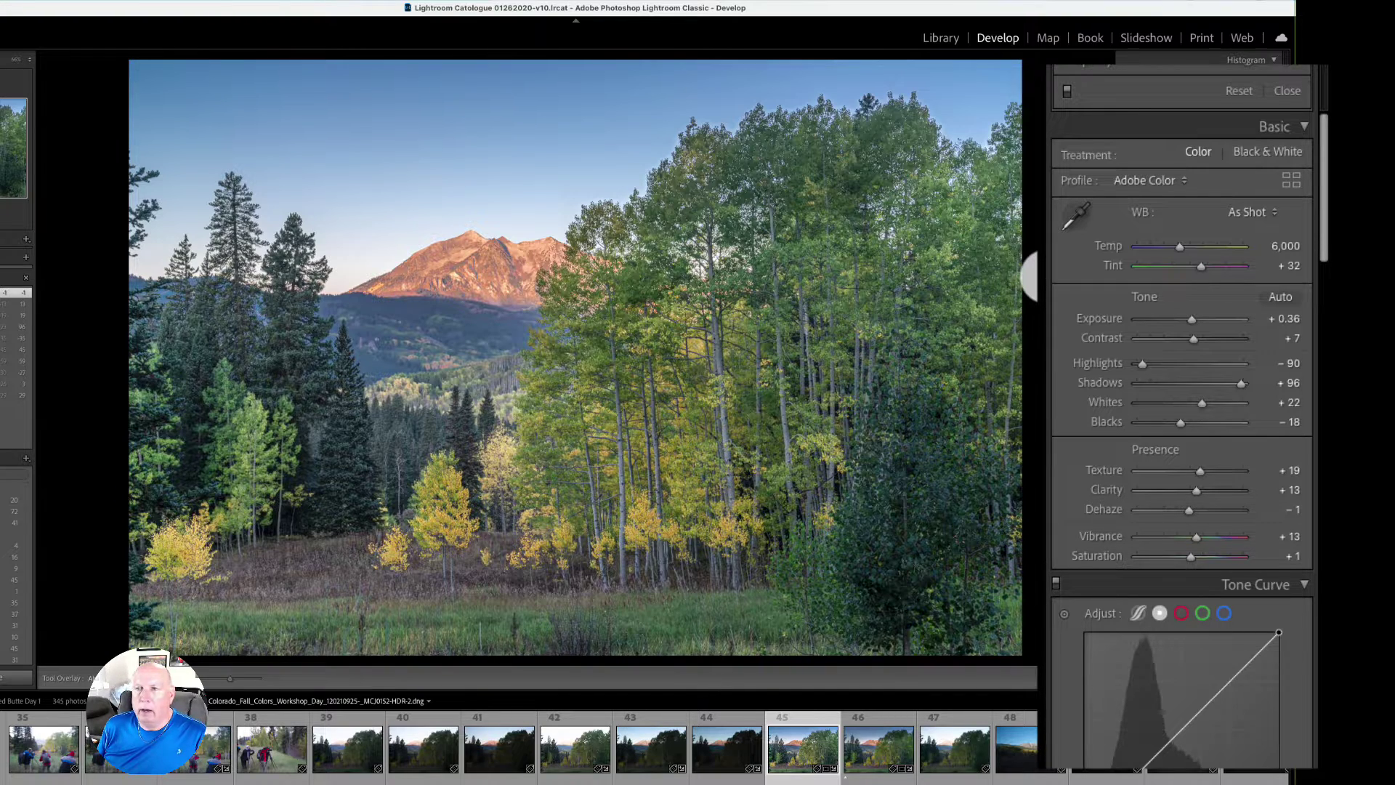
# - Darken the sky with a slightly tilted graduated filter reaching down to the mountain, with Exposure at -0.58 and Highlights at -57
pyautogui.click(1193, 168)
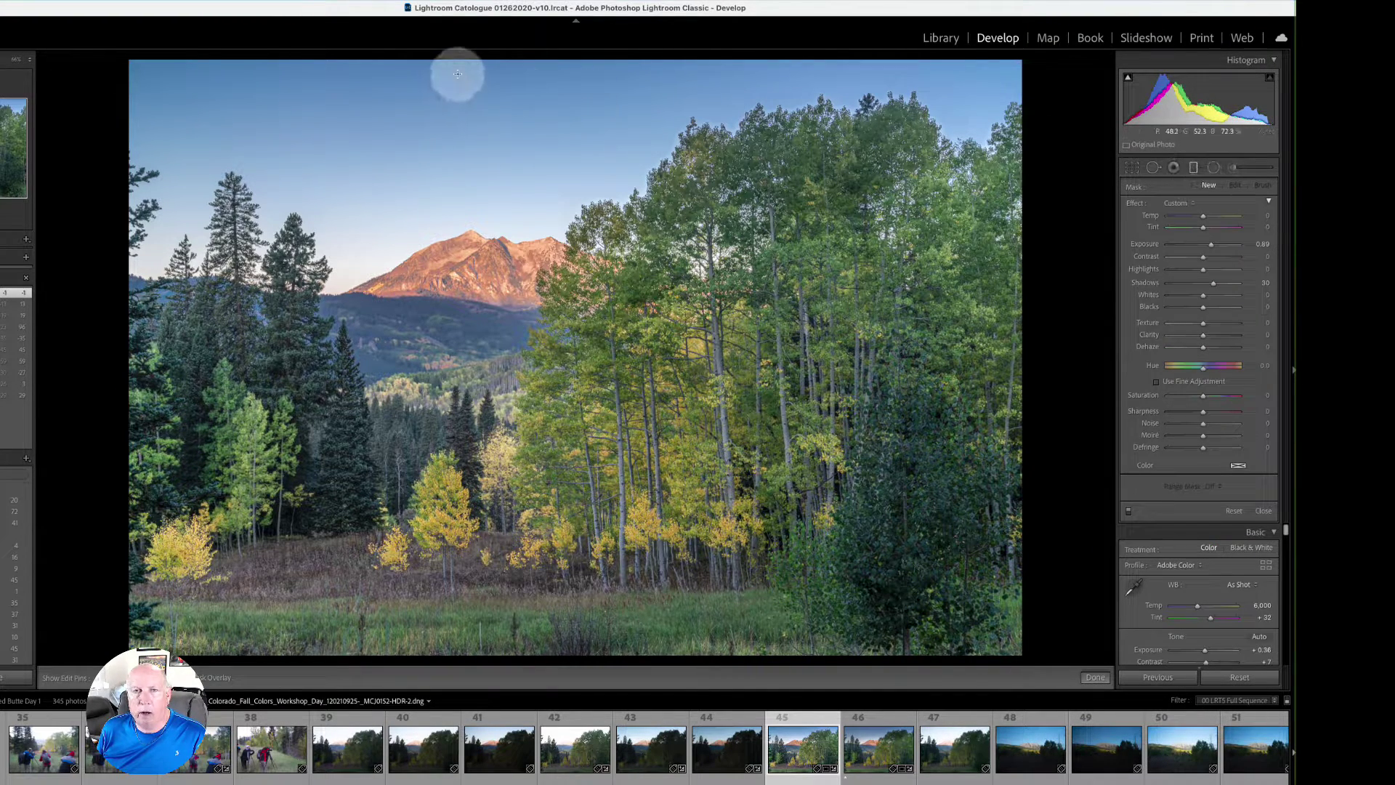
pyautogui.moveTo(554, 57); pyautogui.dragTo(576, 202)
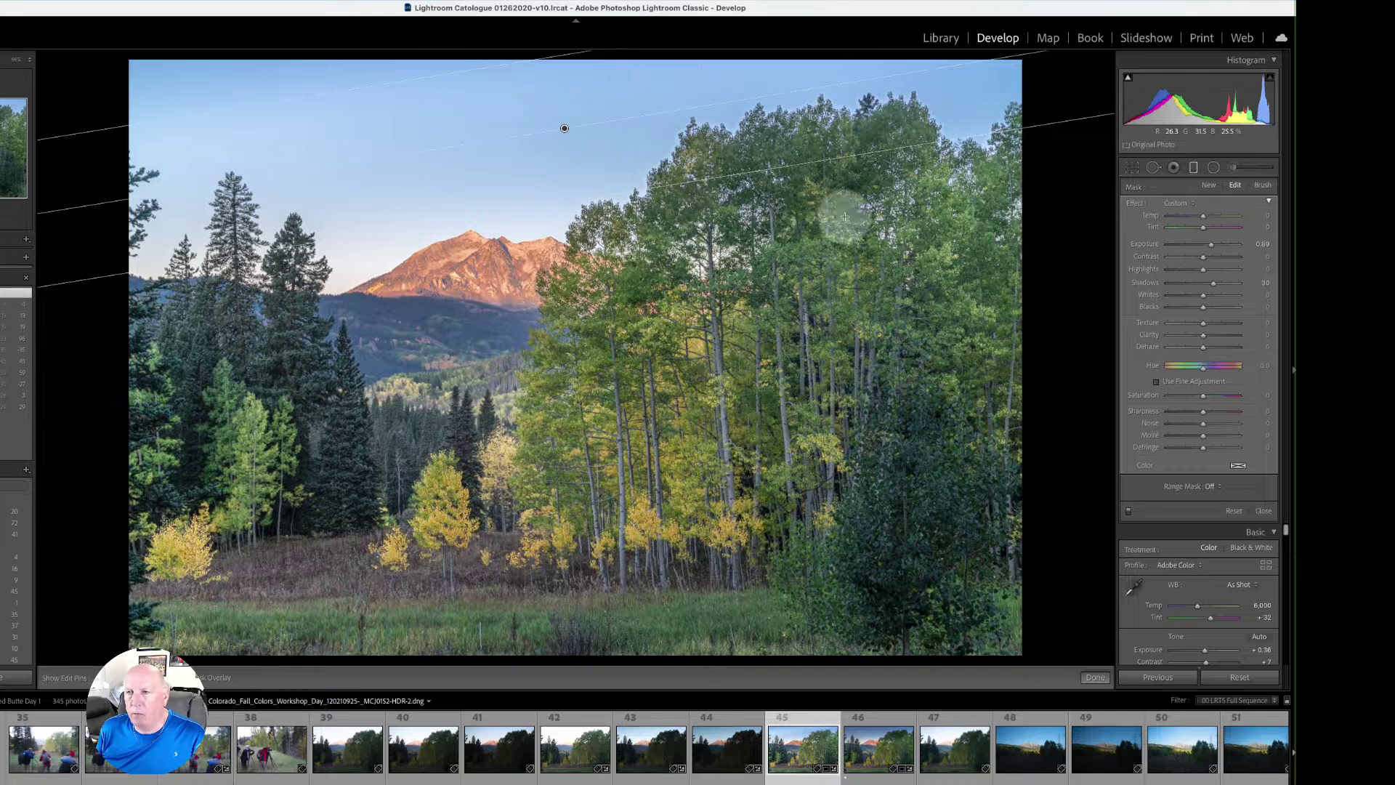
pyautogui.doubleClick(1133, 204)
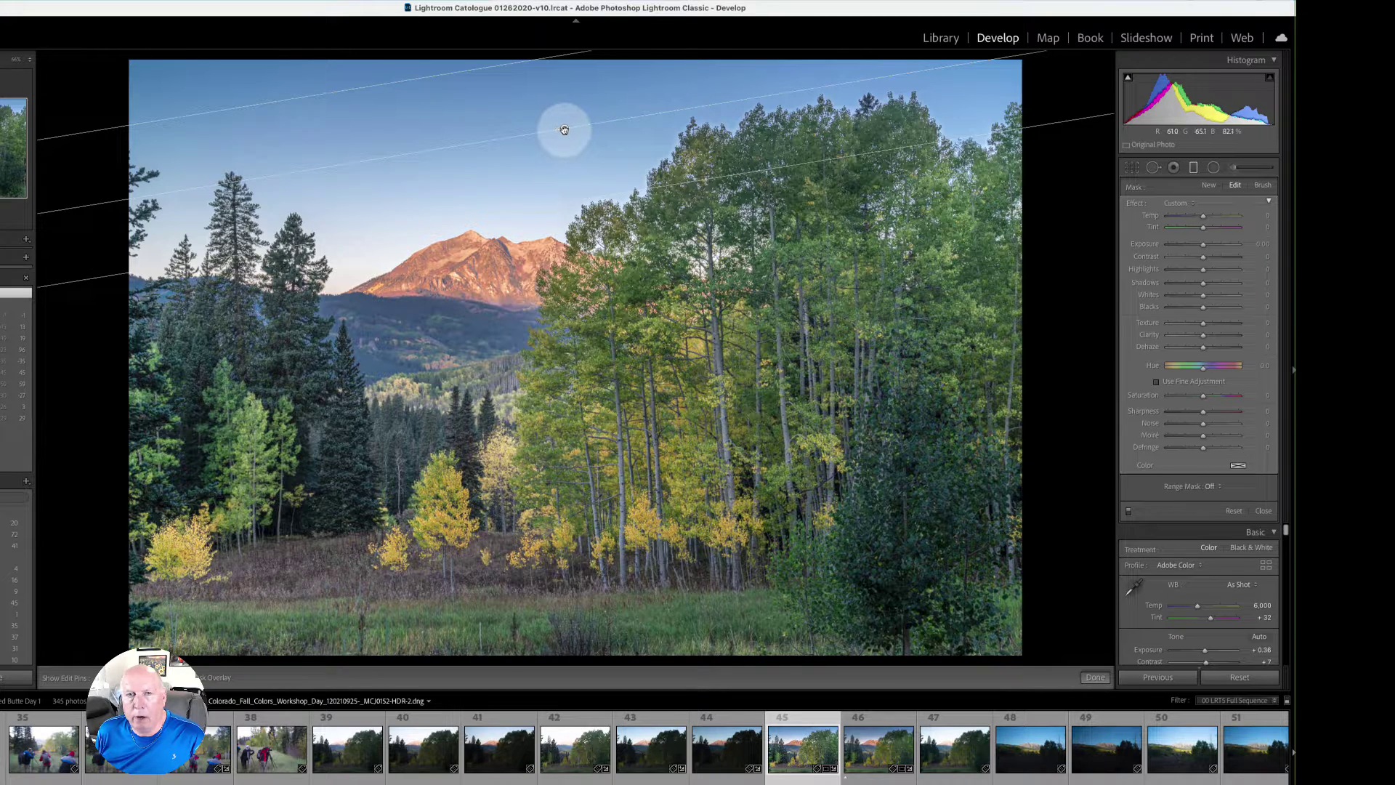
pyautogui.moveTo(564, 129); pyautogui.dragTo(577, 176)
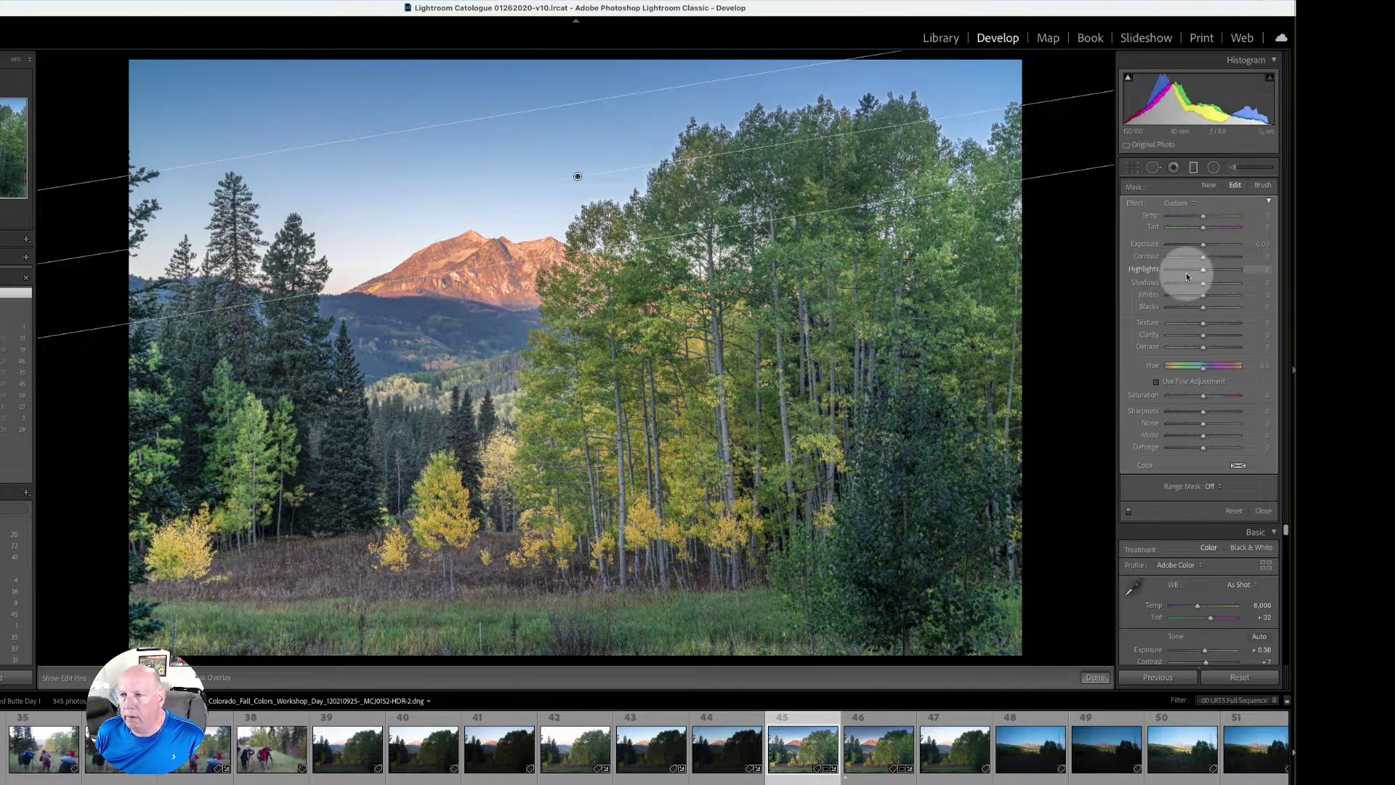
pyautogui.moveTo(1201, 269)
pyautogui.mouseDown()
pyautogui.moveTo(1178, 270)
pyautogui.moveTo(1197, 244)
pyautogui.mouseUp()
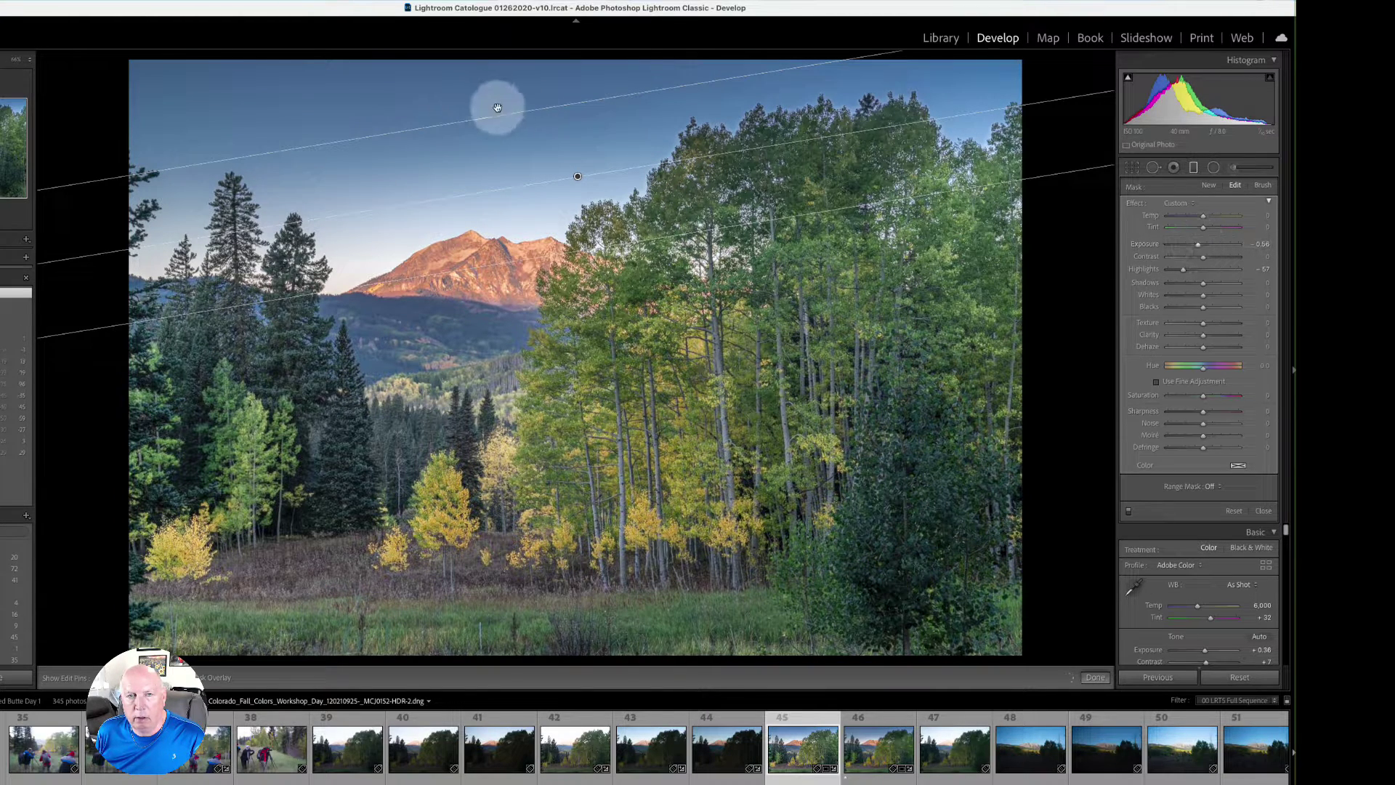
pyautogui.moveTo(576, 176); pyautogui.dragTo(594, 218)
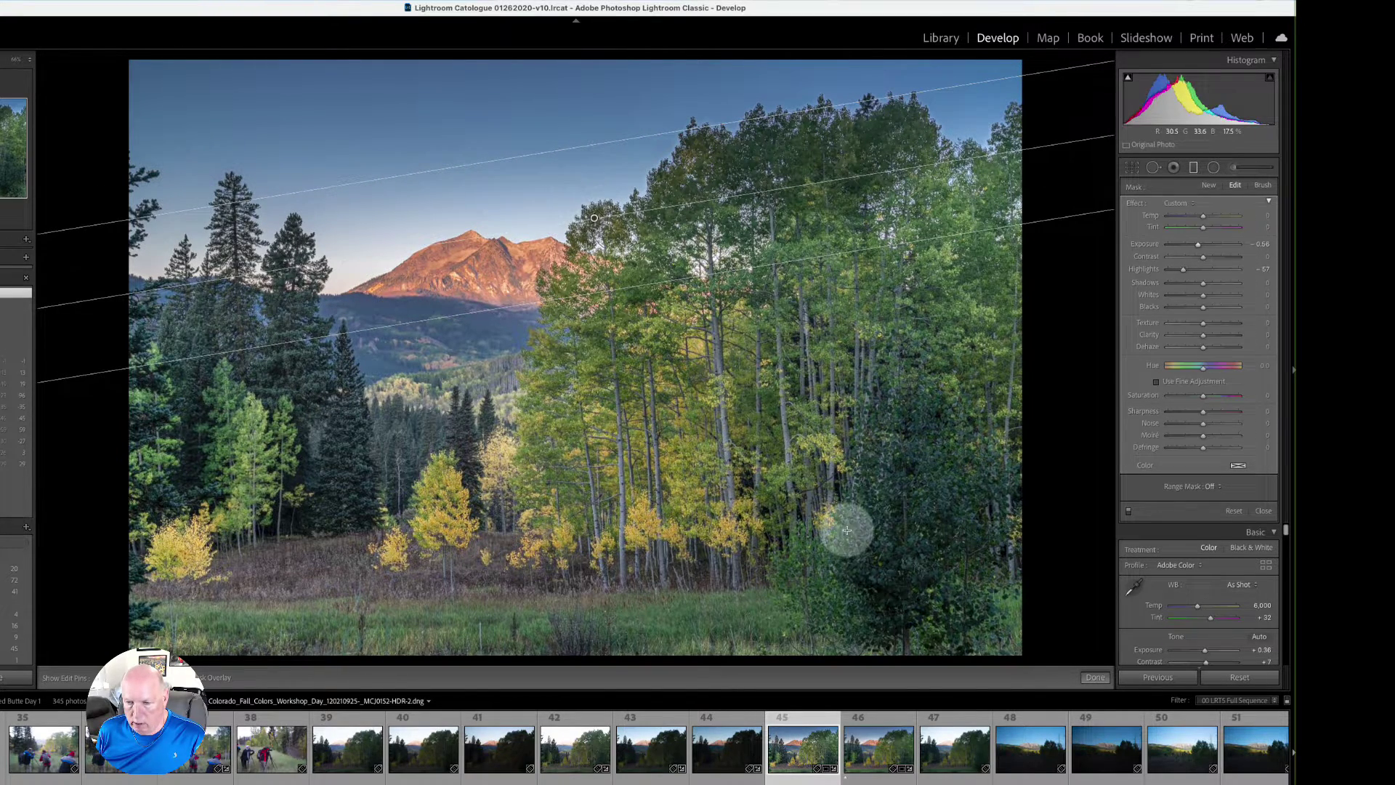
pyautogui.click(1090, 677)
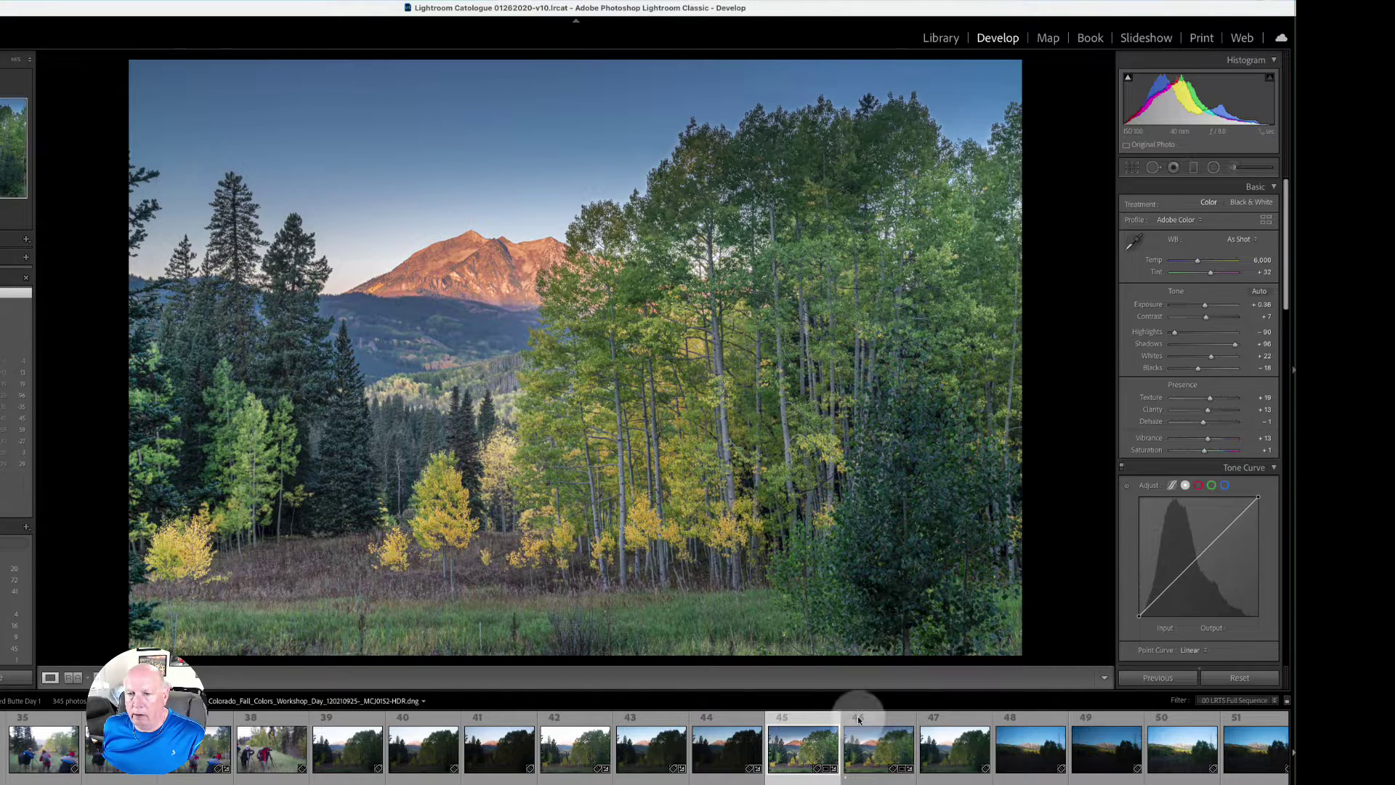
# - Crop the photo slightly tighter at the original aspect ratio, trimming the branches at the left edge and some sky
pyautogui.click(1132, 167)
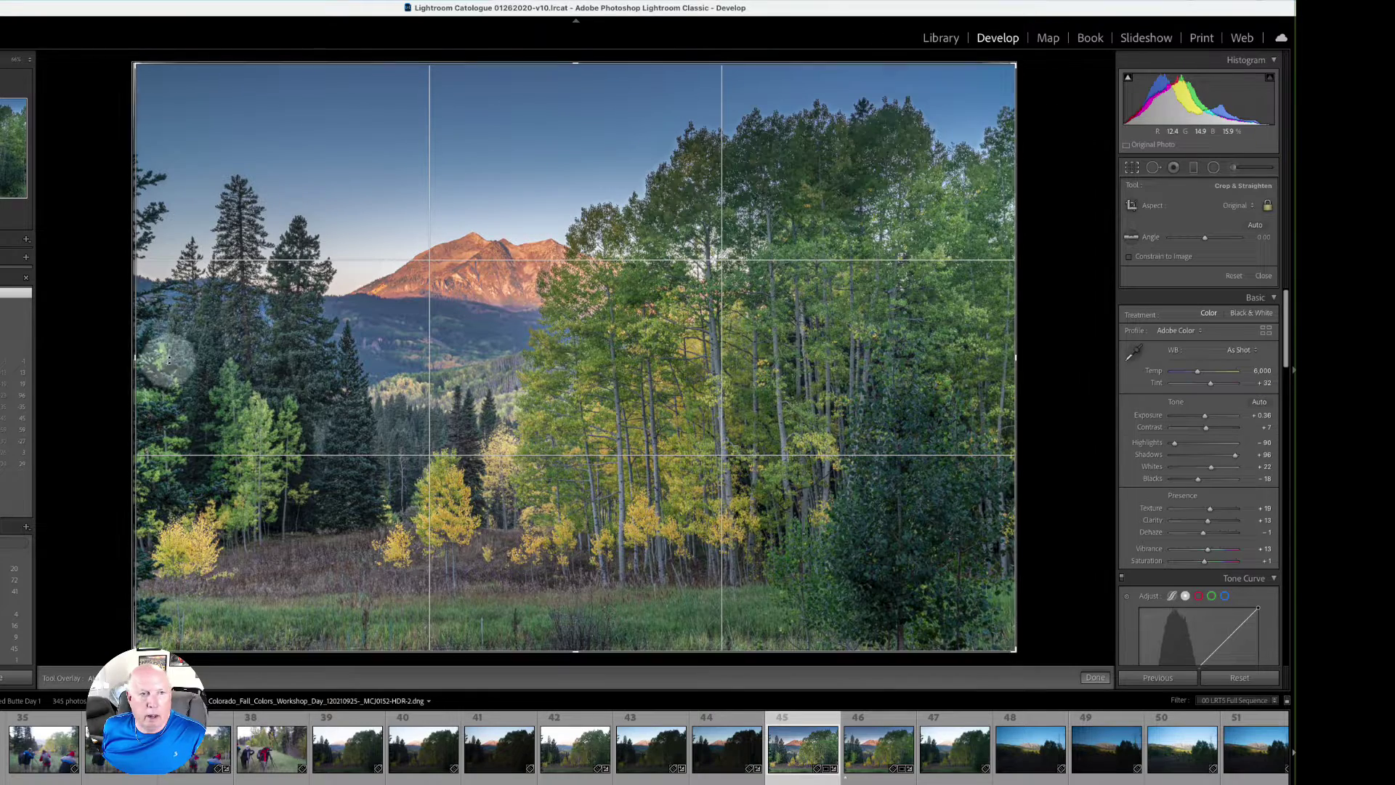
pyautogui.moveTo(135, 360); pyautogui.dragTo(152, 359)
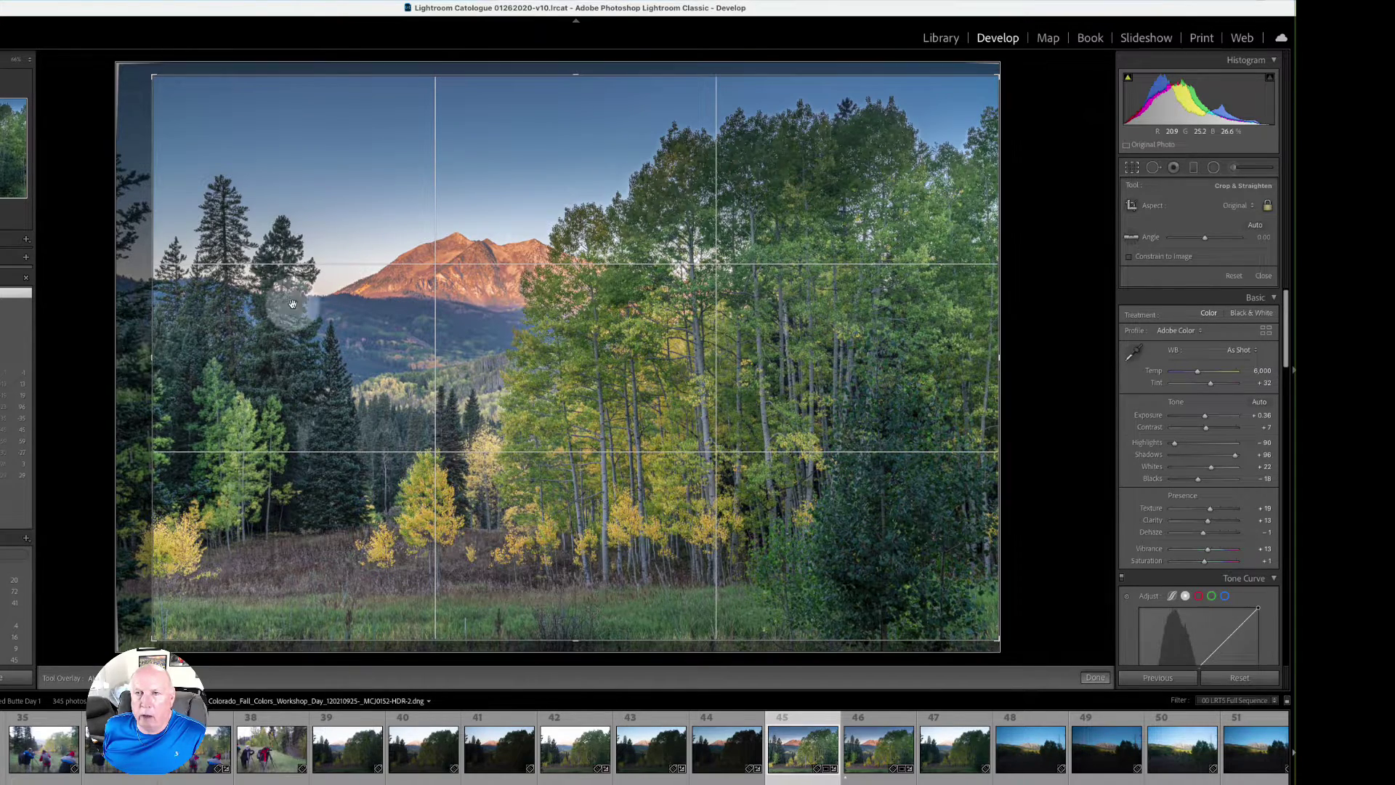
pyautogui.moveTo(576, 74); pyautogui.dragTo(579, 81)
pyautogui.moveTo(601, 177); pyautogui.dragTo(616, 179)
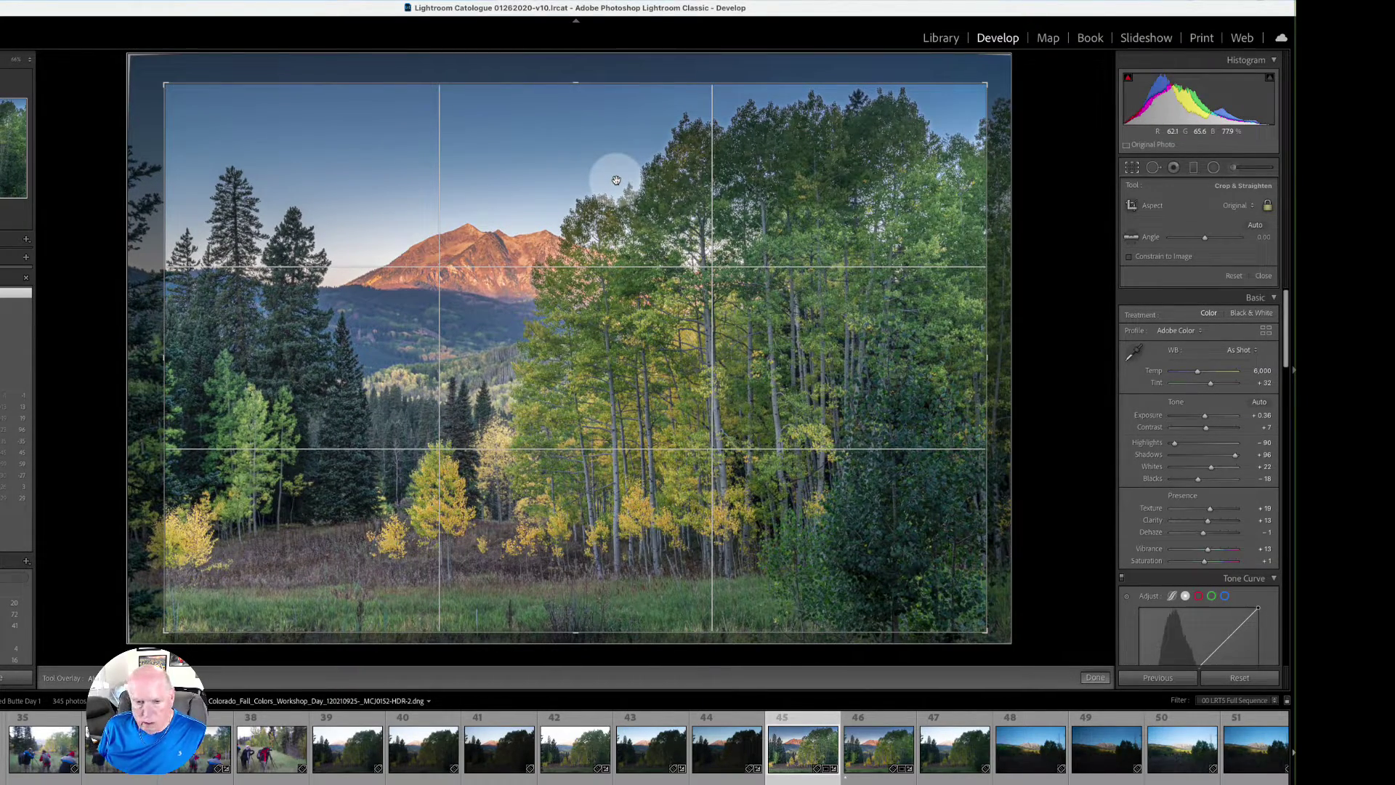
pyautogui.press('Return')
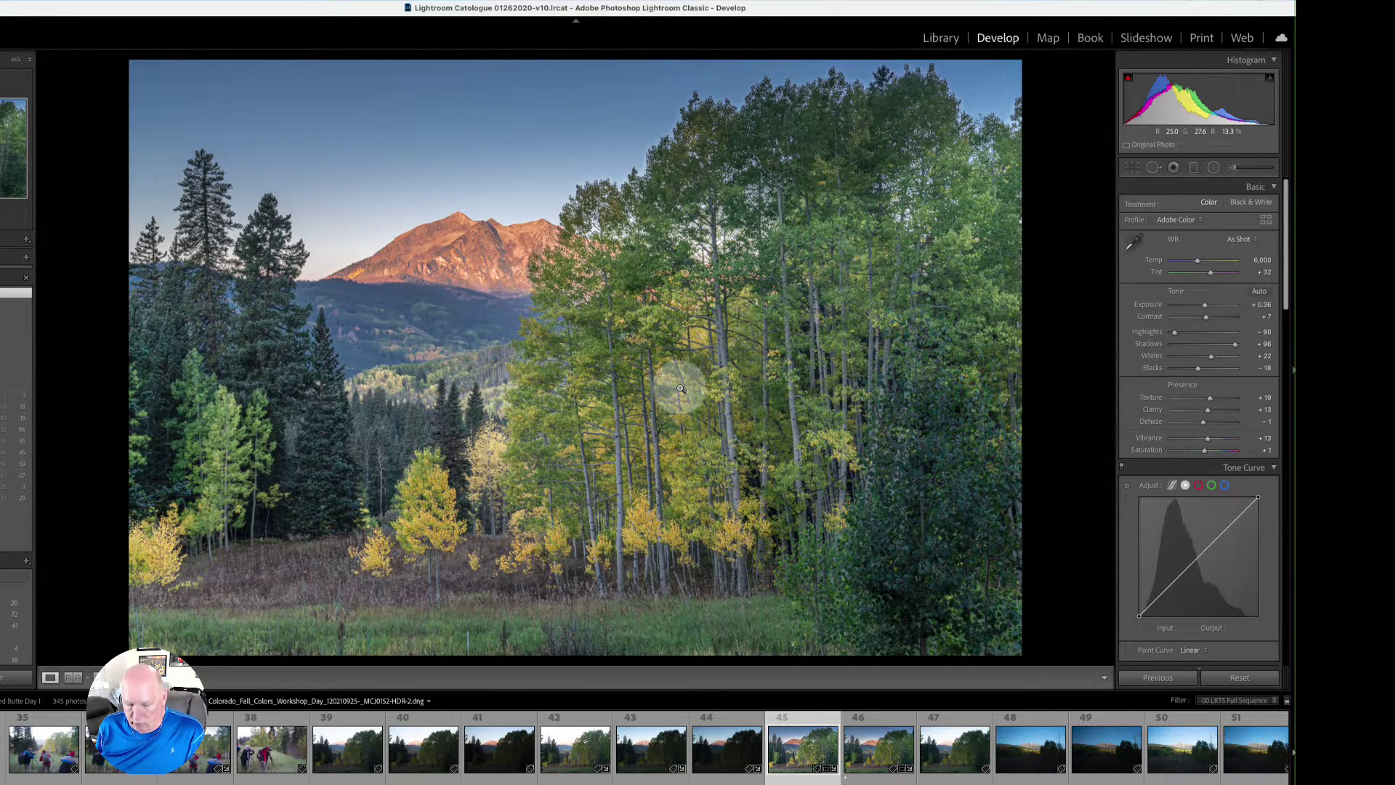
# - Compare the edited version with the three bracketed source exposures, ending on the merged HDR photo
pyautogui.press('Right')
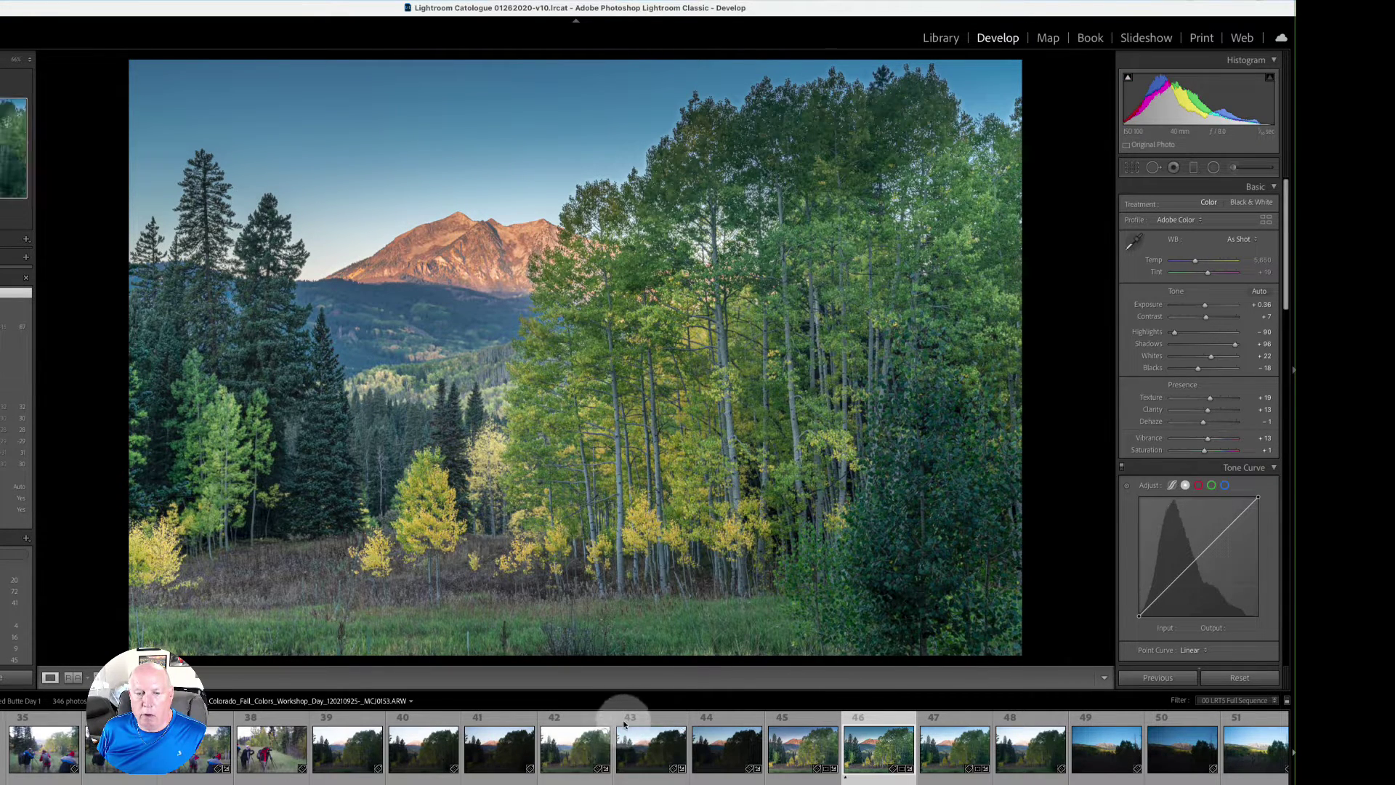
pyautogui.click(569, 728)
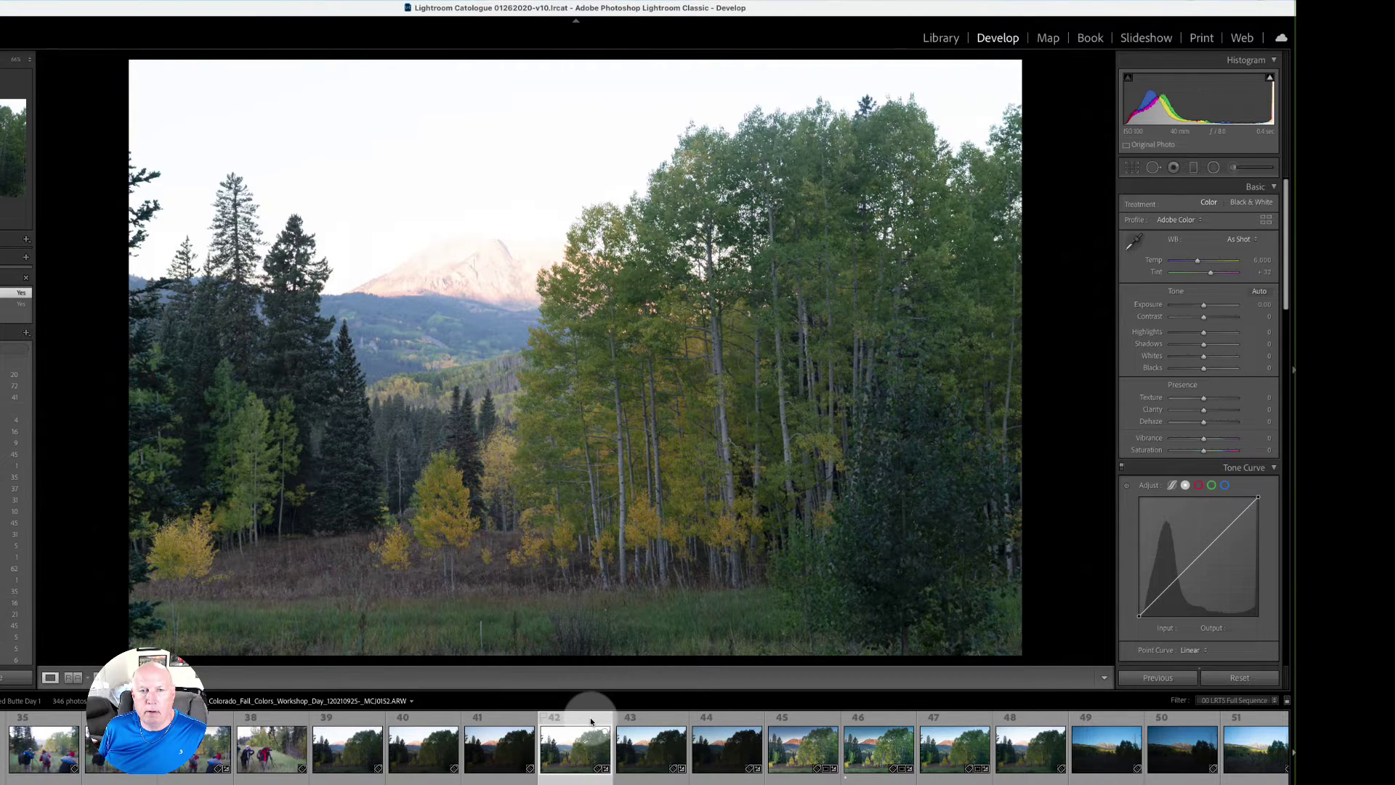
pyautogui.press('Right')
pyautogui.press('Right')
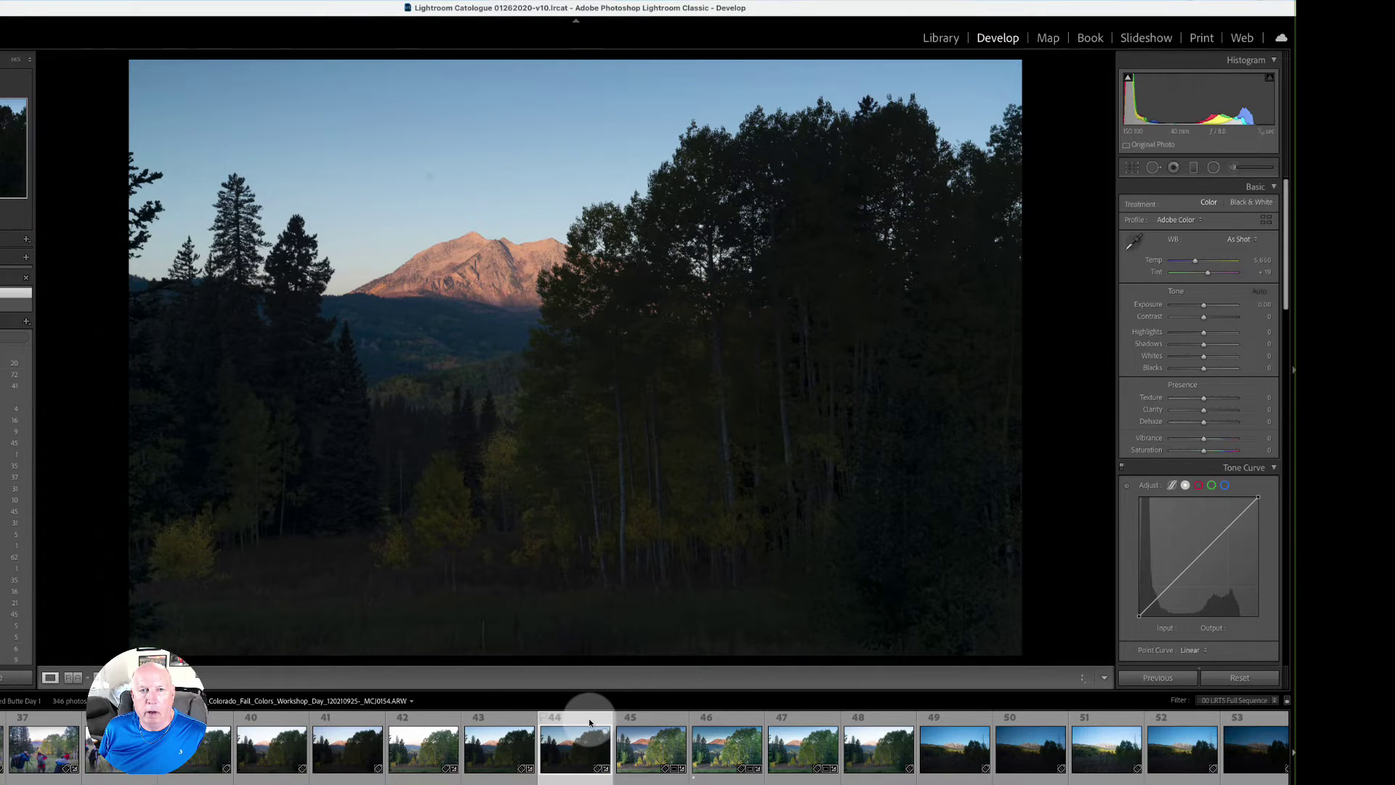
pyautogui.click(639, 722)
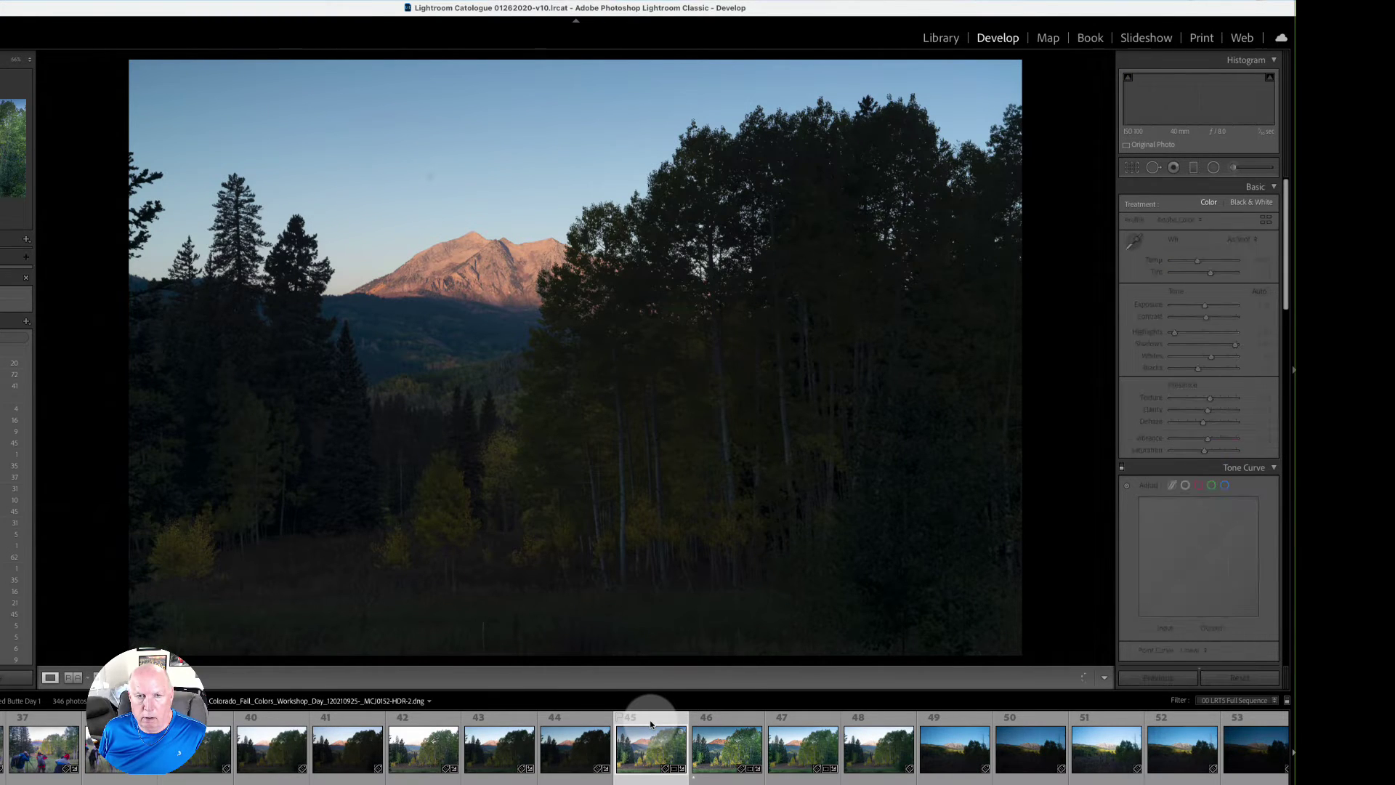